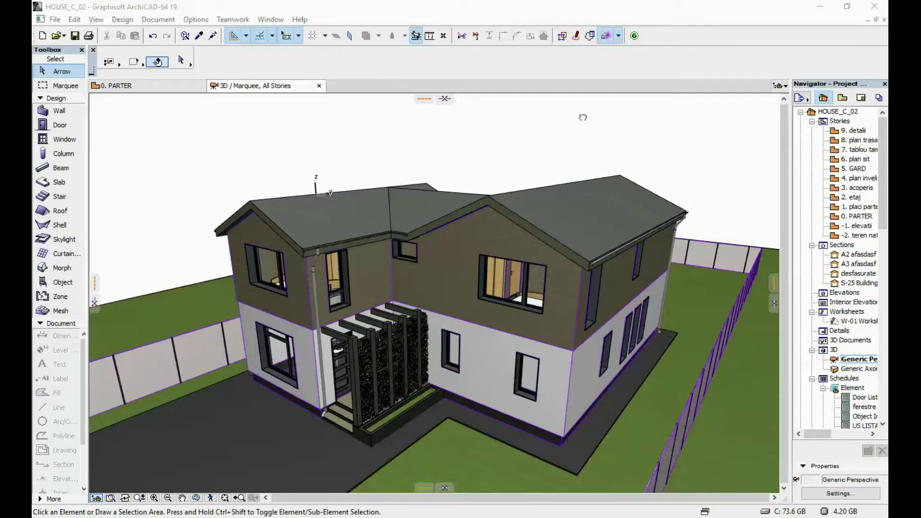
# Turn orbit off and enable 3D Cutaway cutting planes on the HOUSE_C_02 house model
pyautogui.click(607, 36)
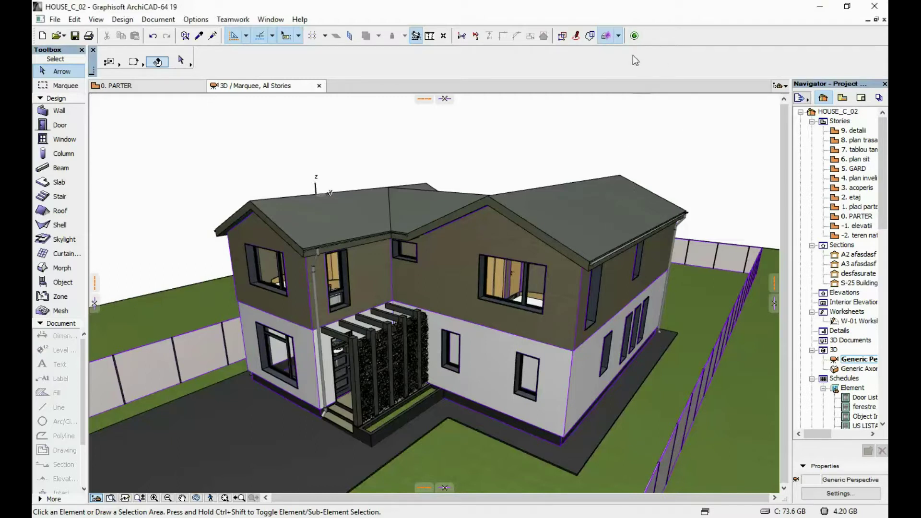
pyautogui.click(607, 37)
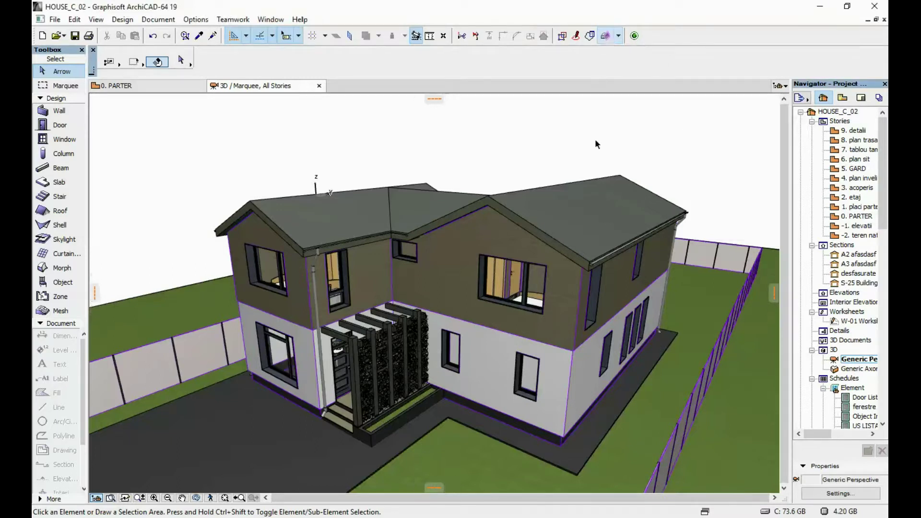
pyautogui.click(607, 36)
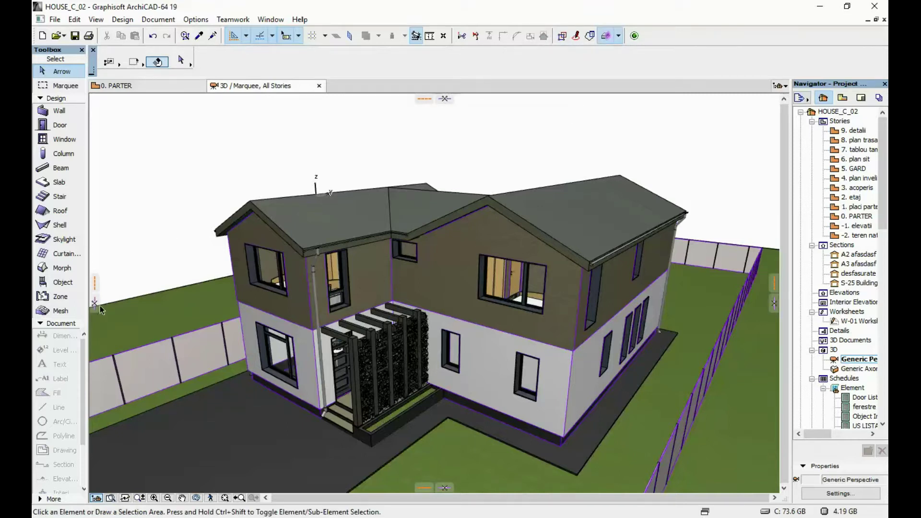
# Lower the top cutting plane to Z 1.562 to slice through the ground-floor rooms
pyautogui.keyDown('shift'); pyautogui.moveTo(459, 344); pyautogui.dragTo(485, 250, button='middle'); pyautogui.keyUp('shift')
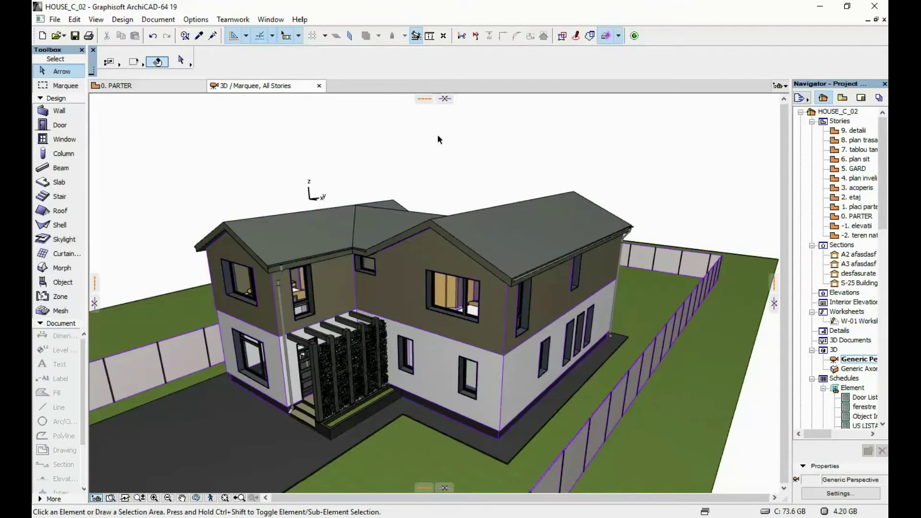
pyautogui.click(445, 98)
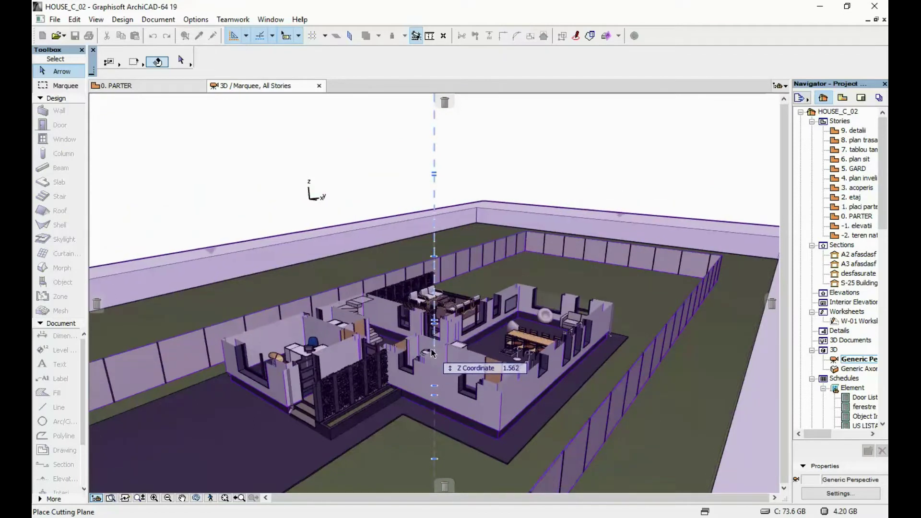
pyautogui.click(434, 353)
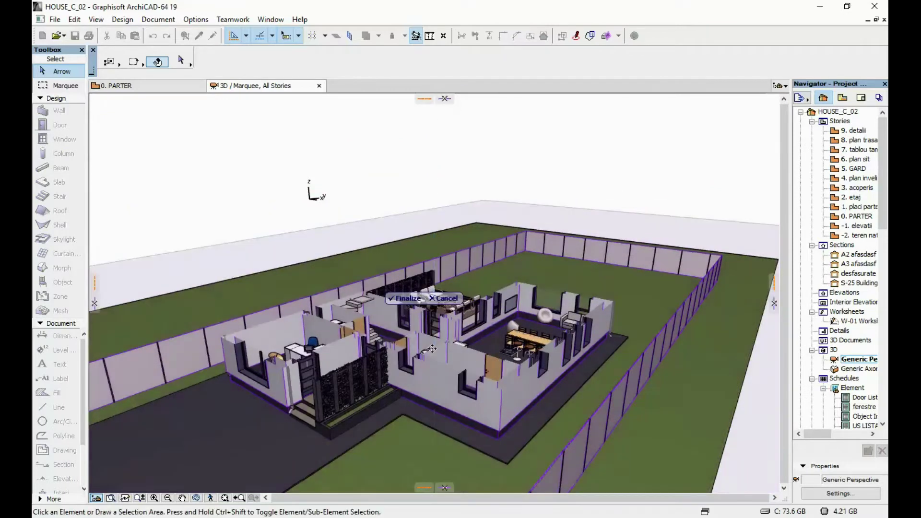
pyautogui.click(406, 298)
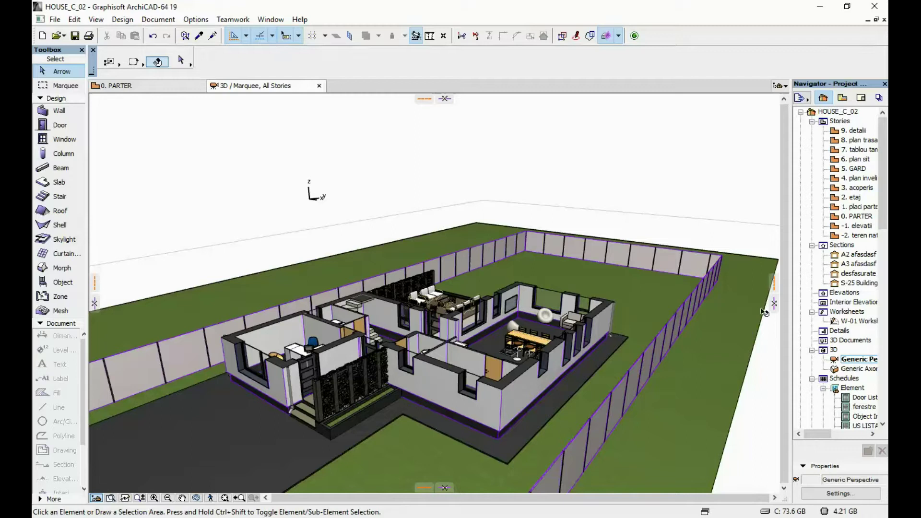
# Place two vertical cutting planes that trim away the far walls of the sliced house
pyautogui.moveTo(773, 305); pyautogui.dragTo(737, 311)
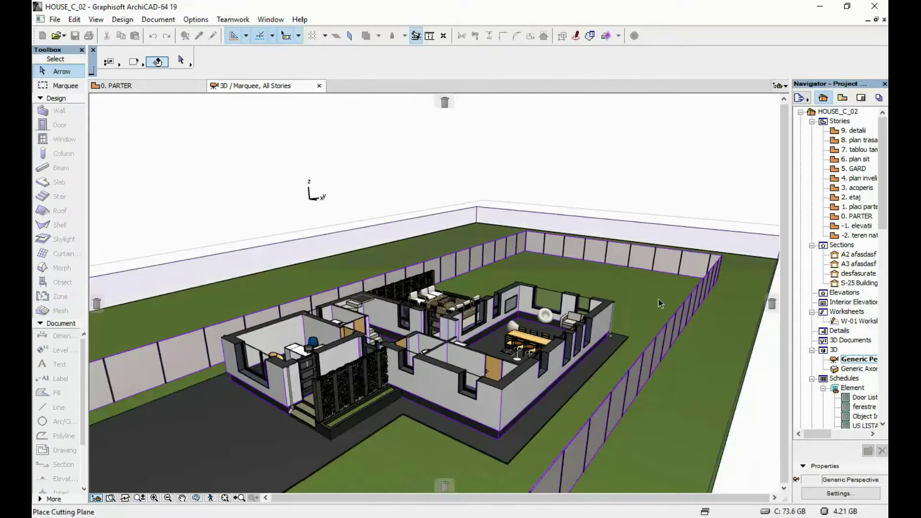
pyautogui.click(566, 285)
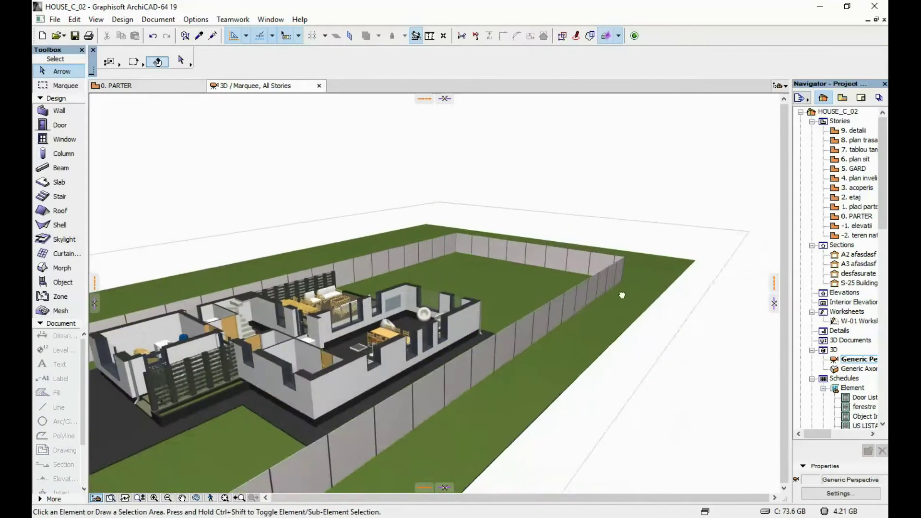
pyautogui.moveTo(773, 304); pyautogui.dragTo(771, 304)
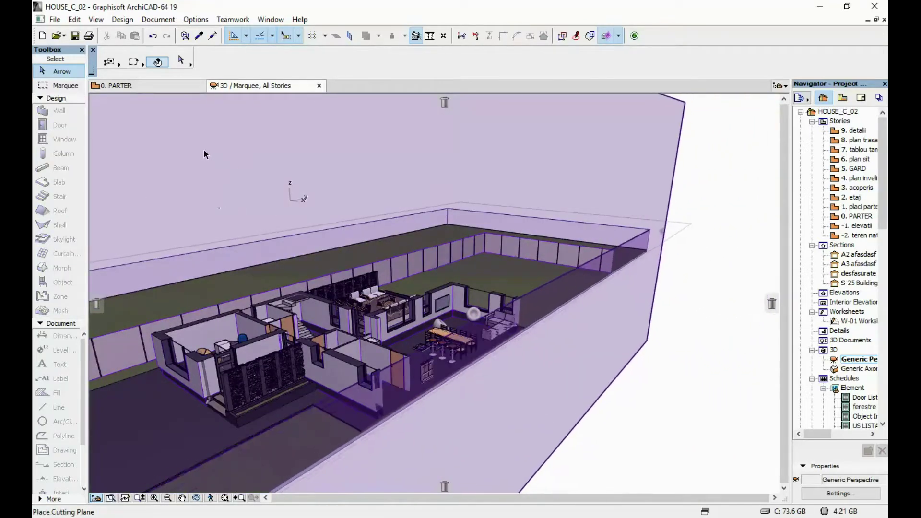
pyautogui.click(214, 153)
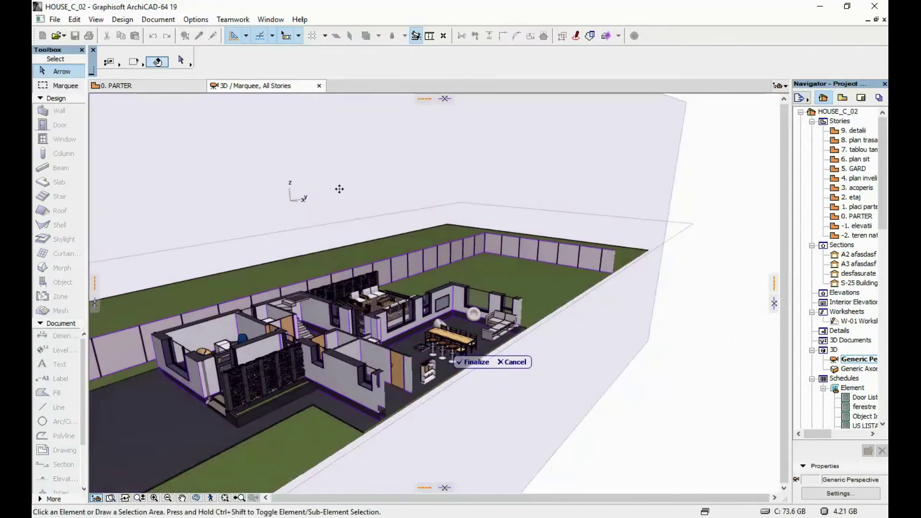
pyautogui.press('Return')
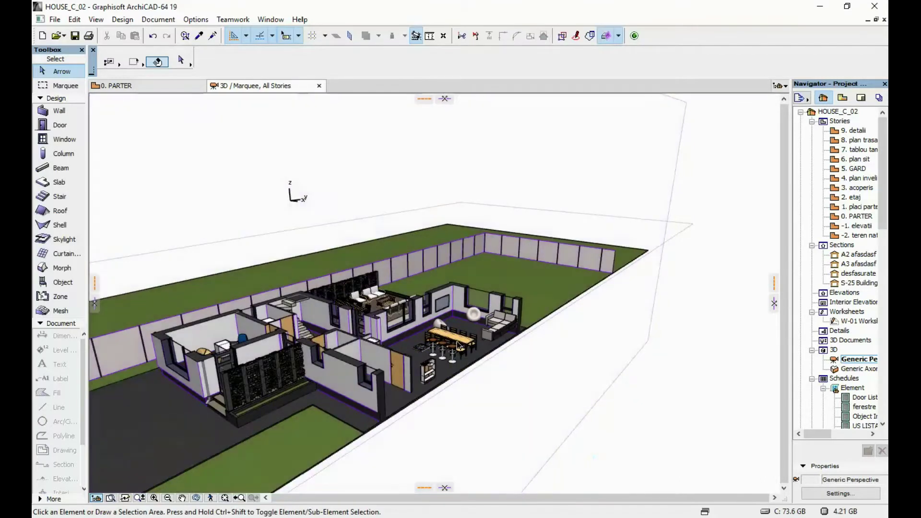
# Push the cutaway box's side out by 9.497 and orbit out over the whole fenced site
pyautogui.keyDown('shift'); pyautogui.moveTo(590, 462); pyautogui.dragTo(523, 241, button='middle'); pyautogui.keyUp('shift')
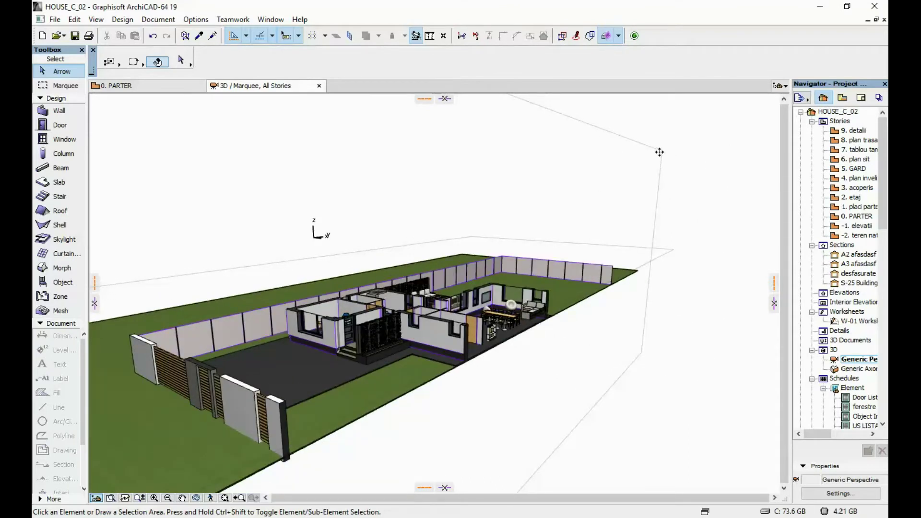
pyautogui.moveTo(664, 152); pyautogui.dragTo(774, 303)
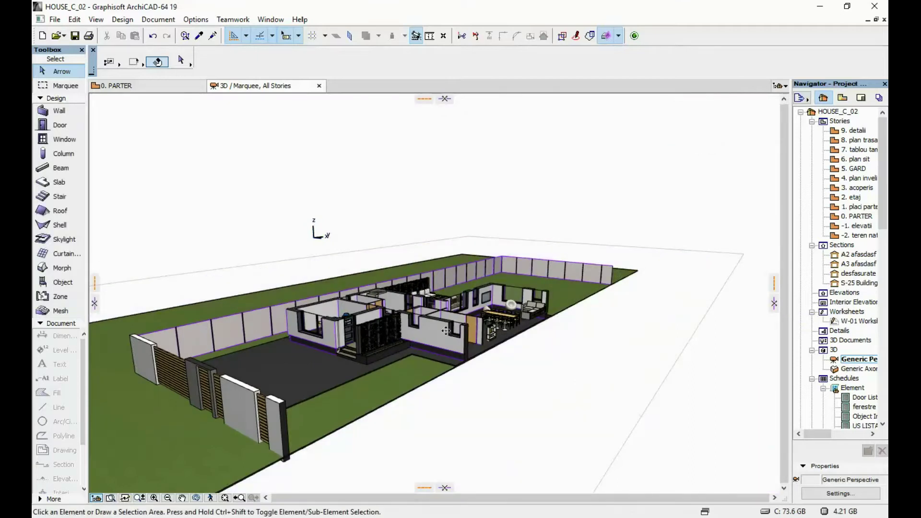
pyautogui.keyDown('shift'); pyautogui.moveTo(446, 331); pyautogui.dragTo(475, 291, button='middle'); pyautogui.keyUp('shift')
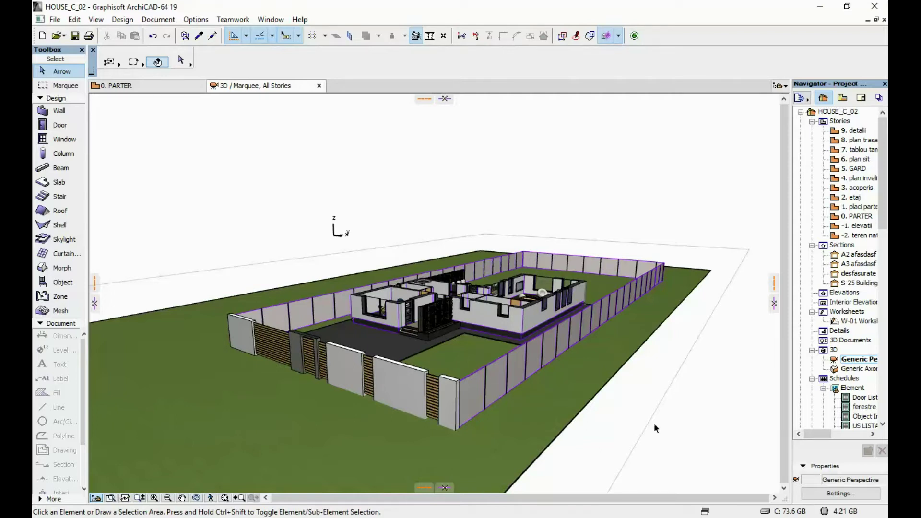
# Move the side cutting plane across the left part of the 0. PARTER plan
pyautogui.press('F2')
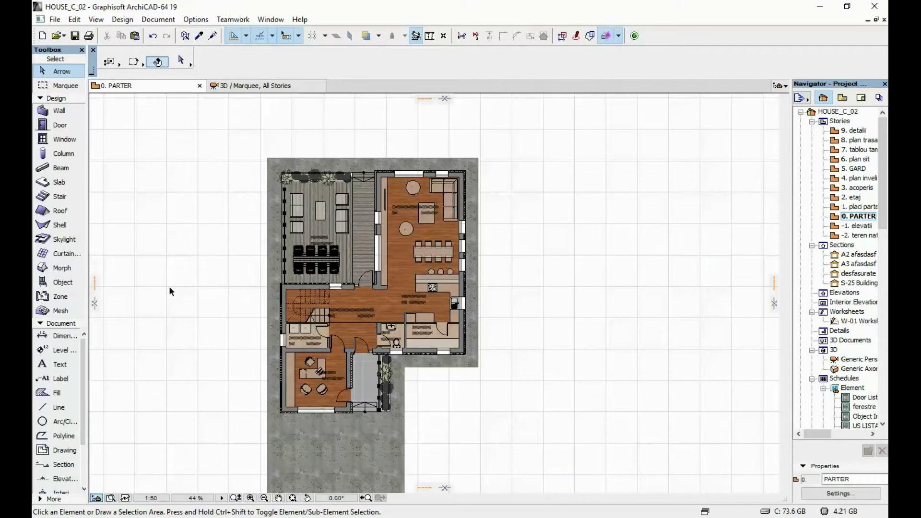
pyautogui.moveTo(95, 309); pyautogui.dragTo(288, 309)
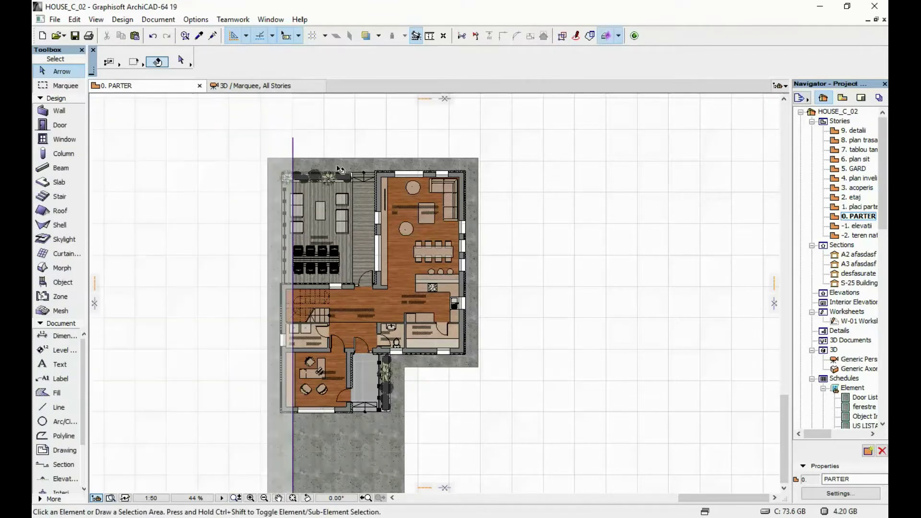
pyautogui.press('F3')
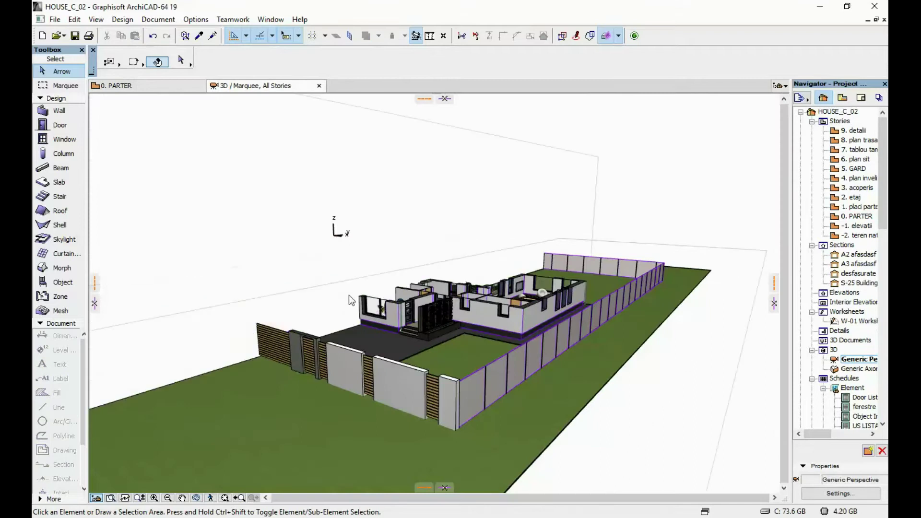
# Sweep another cutting plane in 3D to cut away more, then overlook the house and yard
pyautogui.keyDown('shift'); pyautogui.moveTo(552, 252); pyautogui.dragTo(559, 185, button='middle'); pyautogui.keyUp('shift')
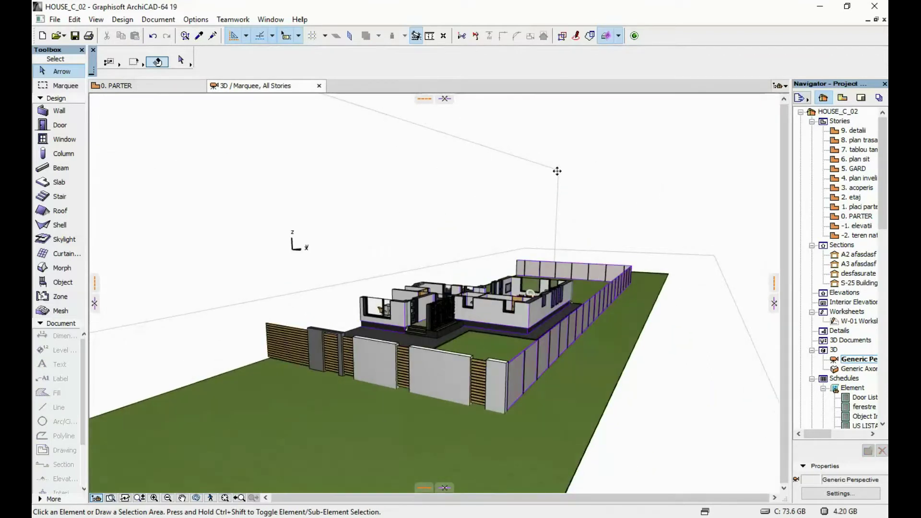
pyautogui.moveTo(597, 260); pyautogui.dragTo(773, 304)
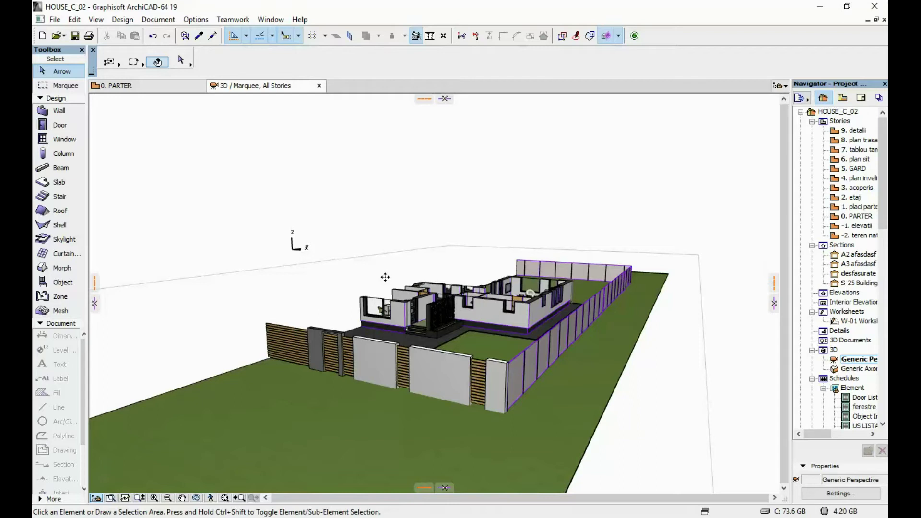
pyautogui.keyDown('shift'); pyautogui.moveTo(345, 274); pyautogui.dragTo(393, 362, button='middle'); pyautogui.keyUp('shift')
# Draw a right-facing building section line across the 0. PARTER plan and open it as S-38
pyautogui.press('F2')
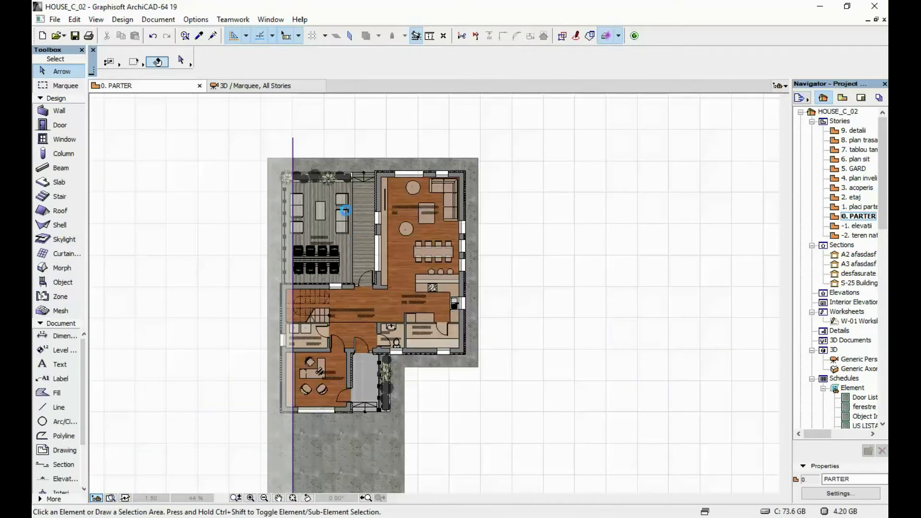
pyautogui.click(55, 465)
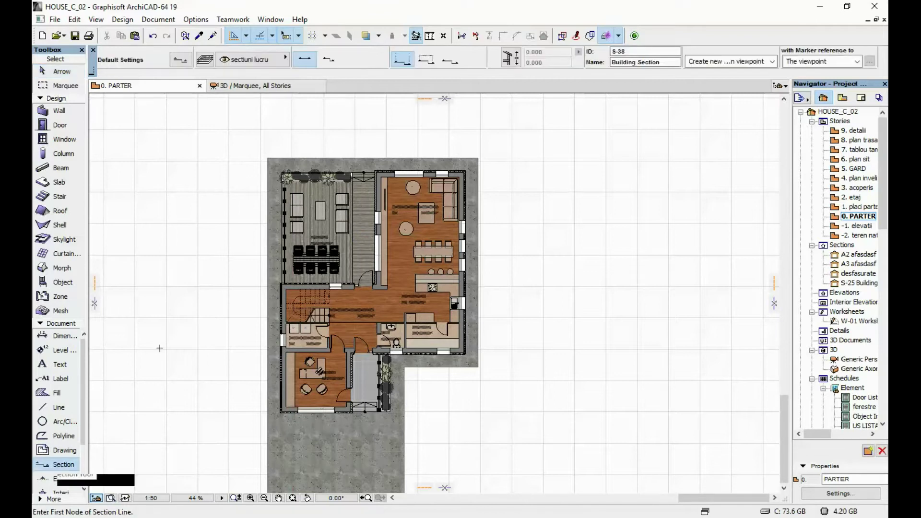
pyautogui.click(327, 111)
pyautogui.click(327, 461)
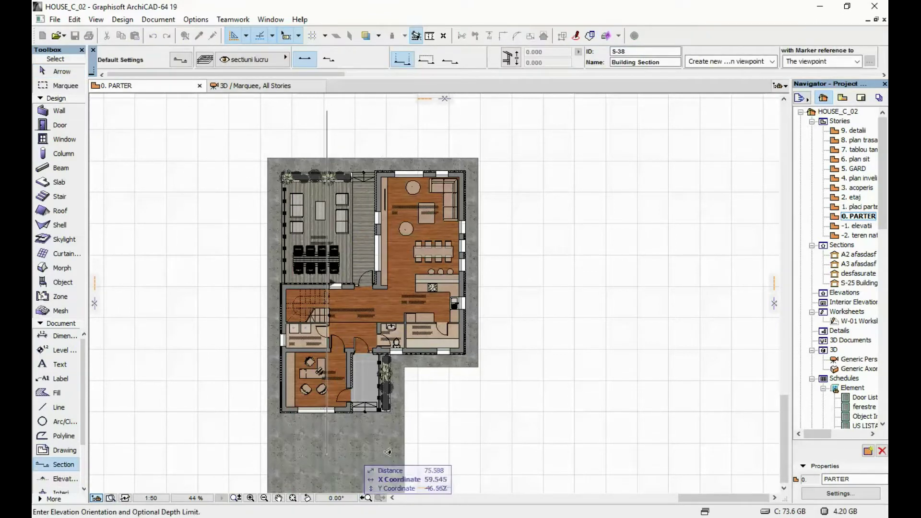
pyautogui.click(355, 467)
pyautogui.rightClick(330, 137)
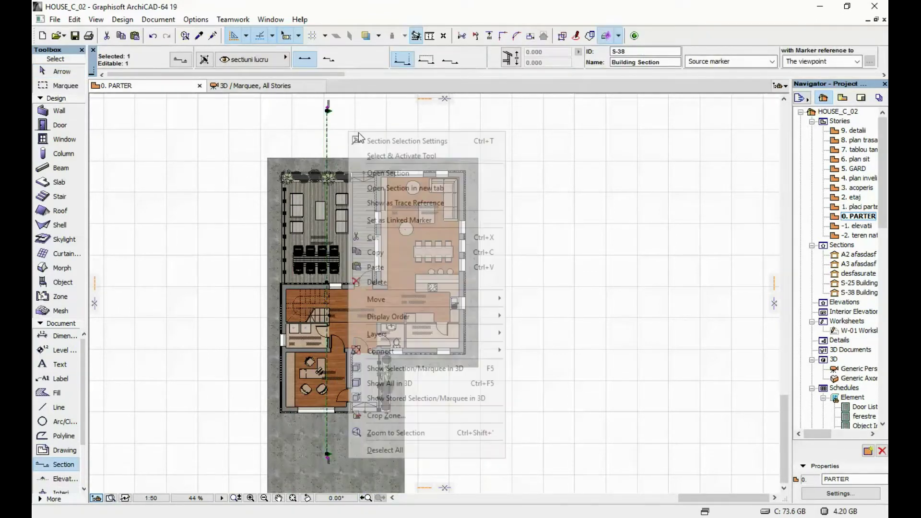
pyautogui.click(407, 171)
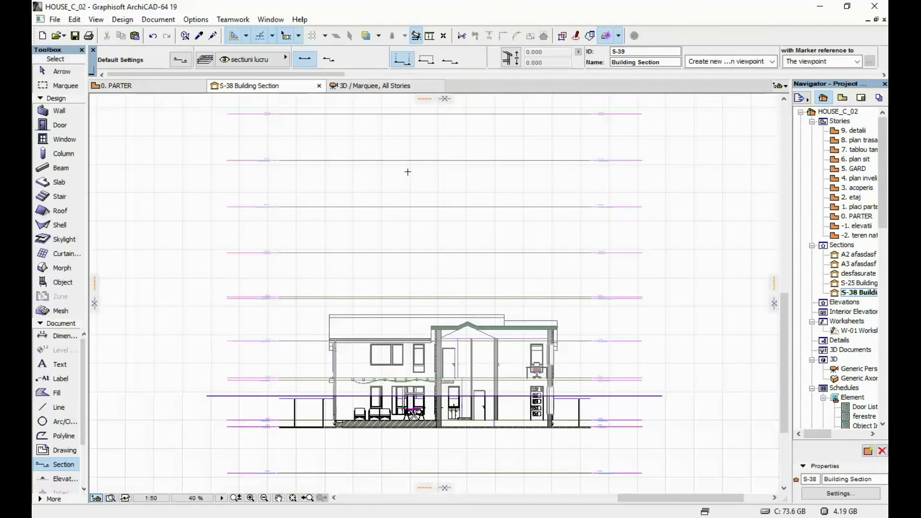
# Place a cutting plane from the side marker in the S-38 section, then view the 3D model
pyautogui.moveTo(455, 437); pyautogui.dragTo(432, 331, button='middle')
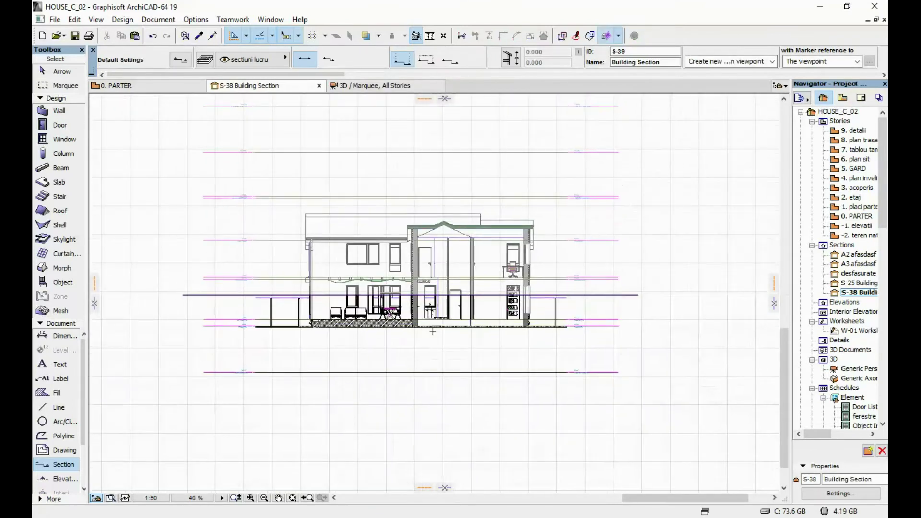
pyautogui.scroll(2, 421, 310)
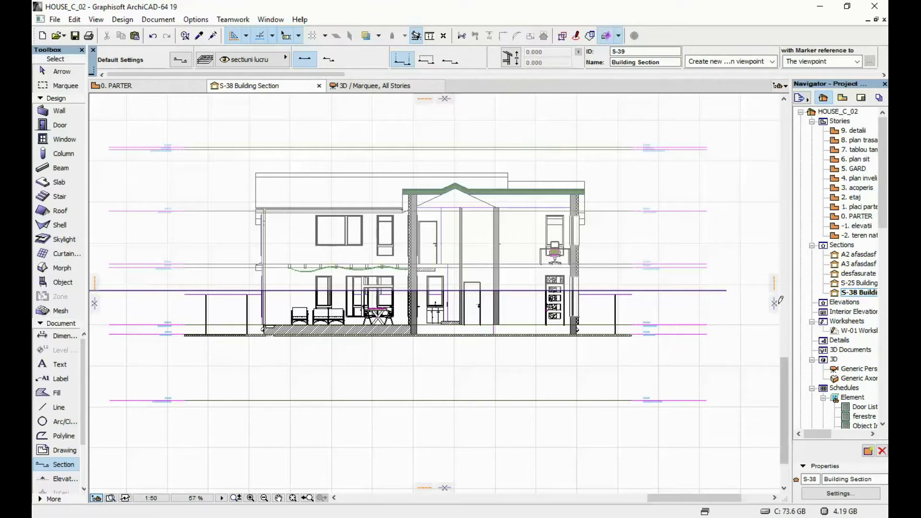
pyautogui.moveTo(774, 303); pyautogui.dragTo(533, 302)
pyautogui.press('F3')
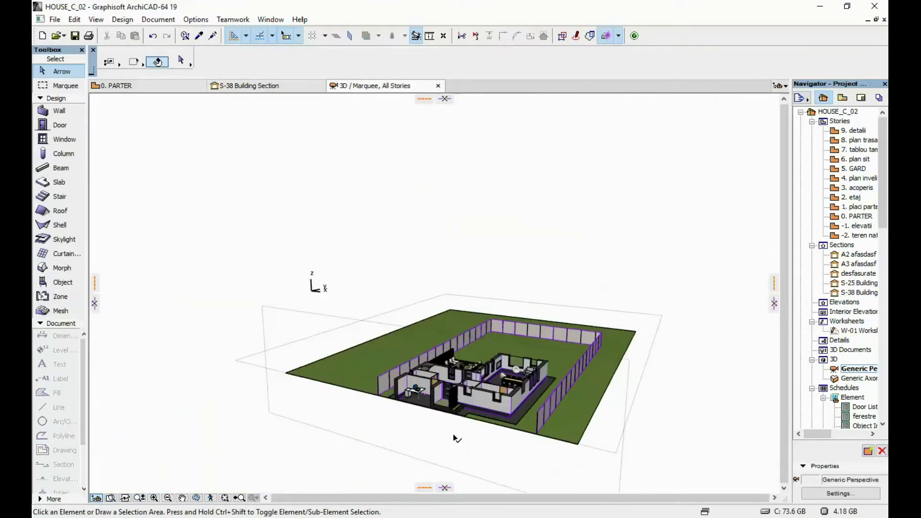
# Trim the 3D site with another vertical cutting plane, then return to the 0. PARTER plan
pyautogui.keyDown('shift'); pyautogui.moveTo(374, 342); pyautogui.dragTo(422, 361, button='middle'); pyautogui.keyUp('shift')
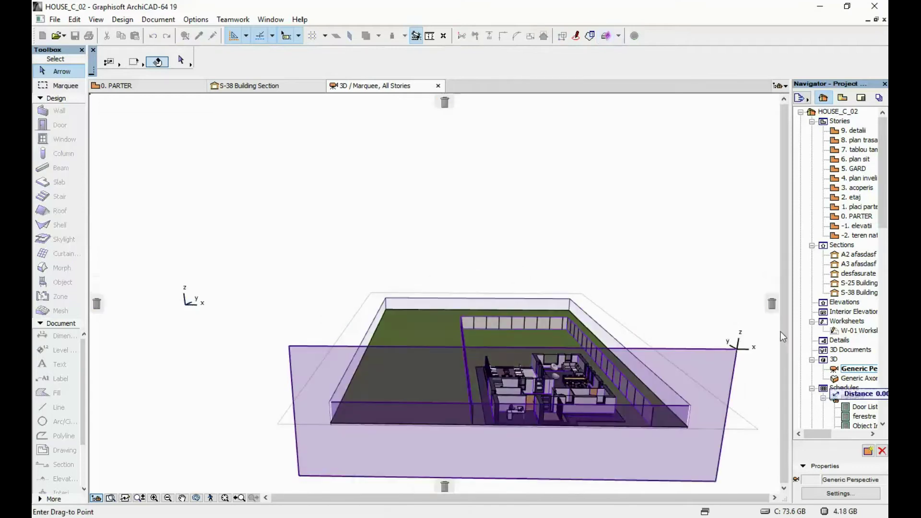
pyautogui.moveTo(775, 304)
pyautogui.mouseDown()
pyautogui.moveTo(727, 355)
pyautogui.moveTo(769, 278)
pyautogui.mouseUp()
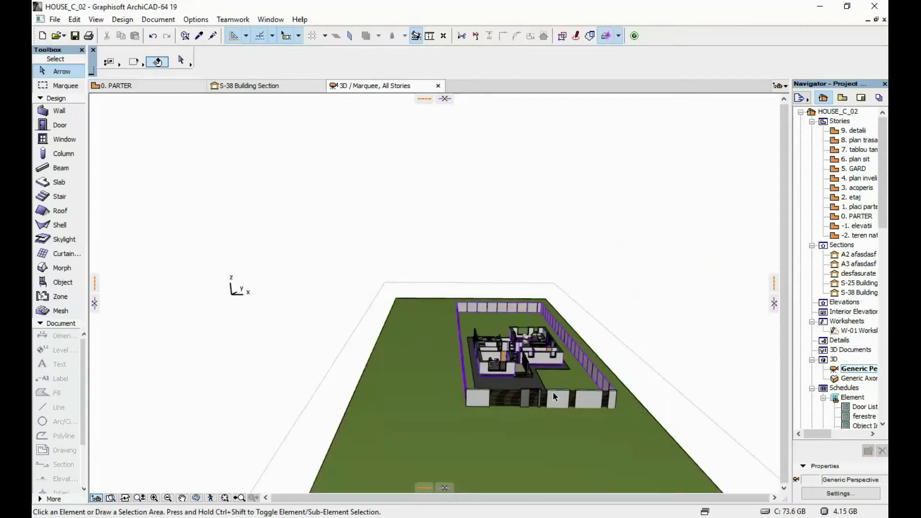
pyautogui.moveTo(554, 396); pyautogui.dragTo(481, 391, button='middle')
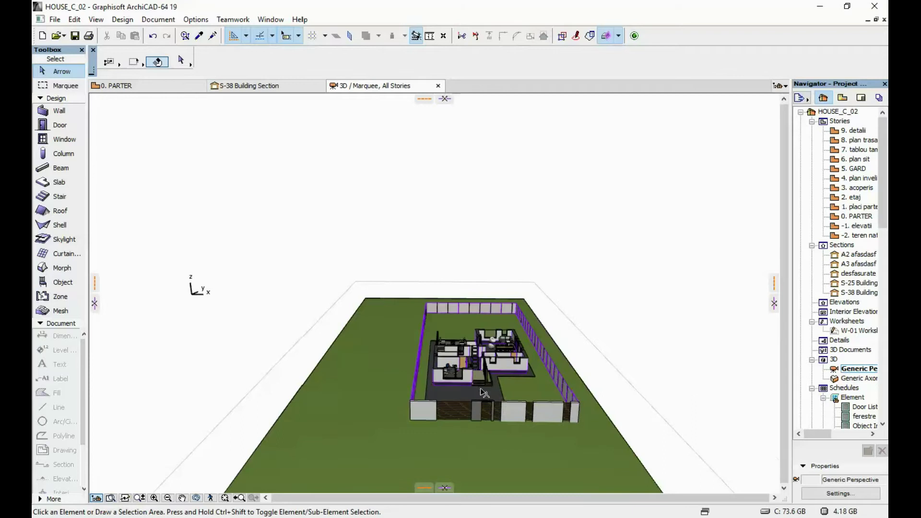
pyautogui.press('F2')
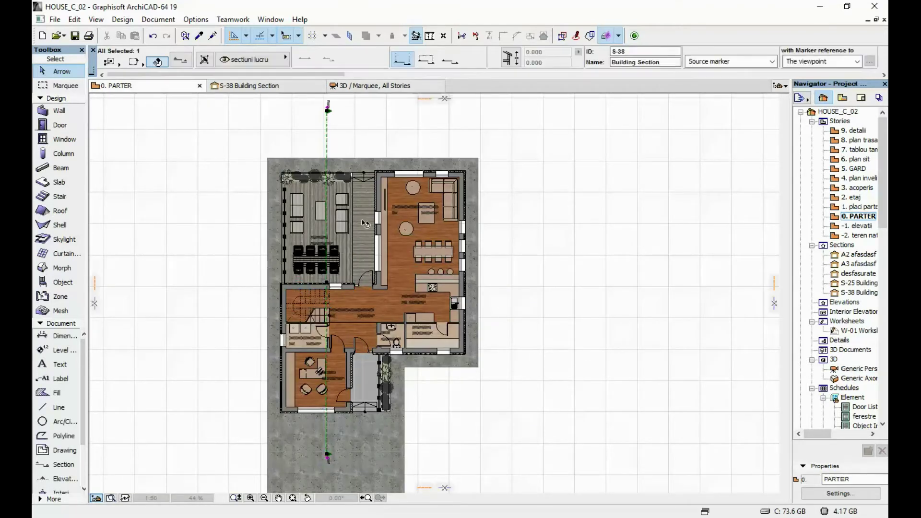
# Open the S-38 Building Section from its section line on the plan
pyautogui.click(213, 190)
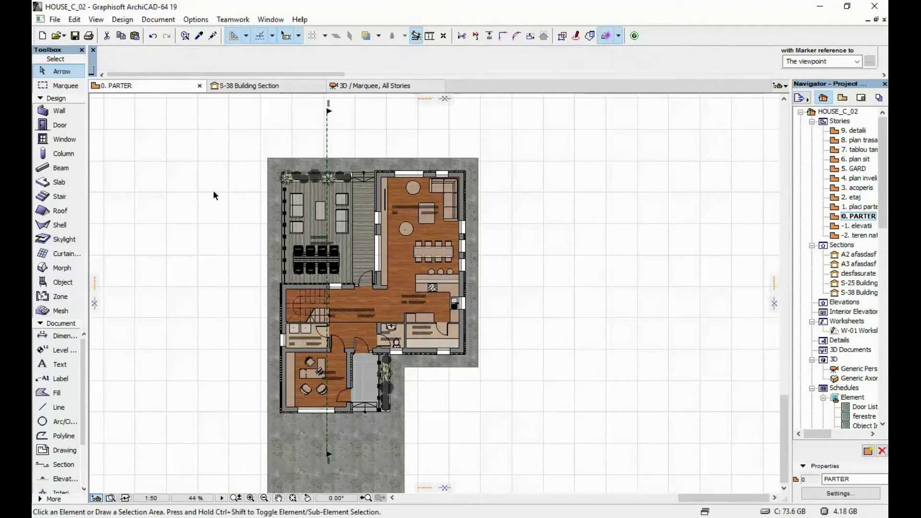
pyautogui.click(330, 125)
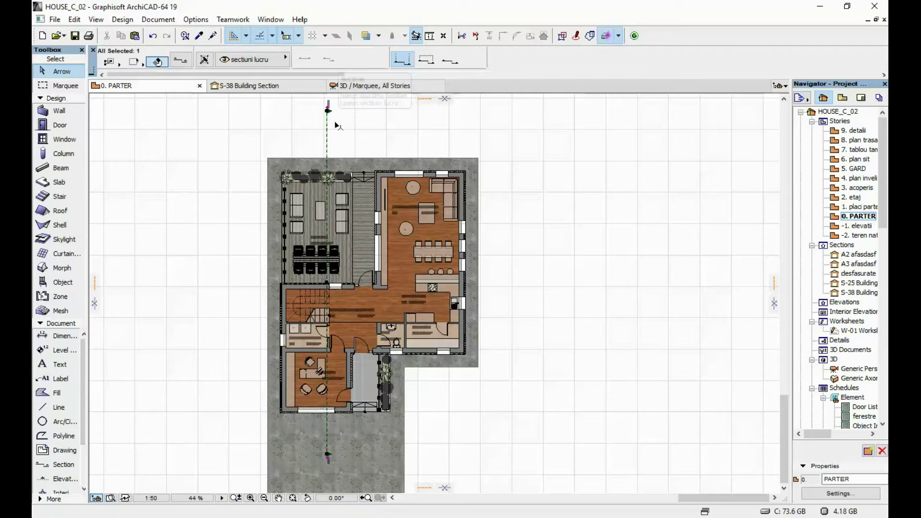
pyautogui.rightClick(349, 124)
pyautogui.click(392, 167)
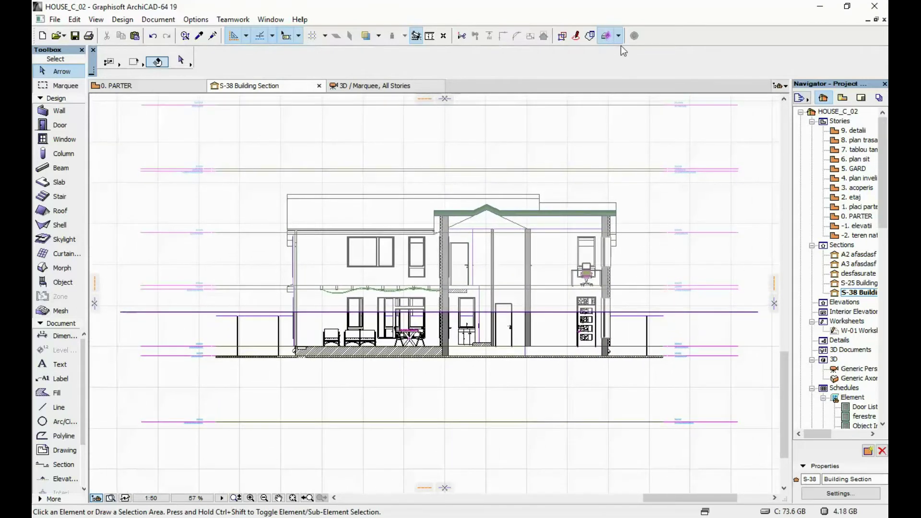
# Create a custom sloping cutting plane across the house's lower right side with set origin, direction and offset
pyautogui.click(620, 36)
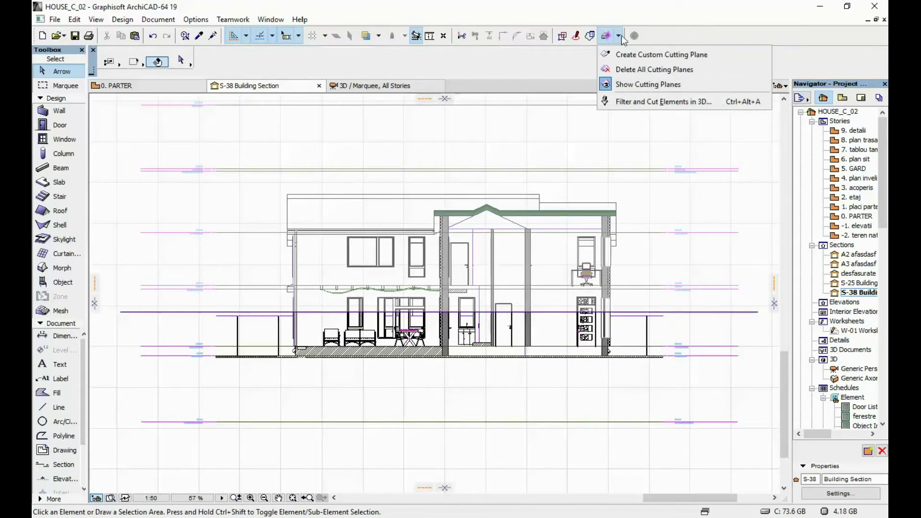
pyautogui.click(649, 56)
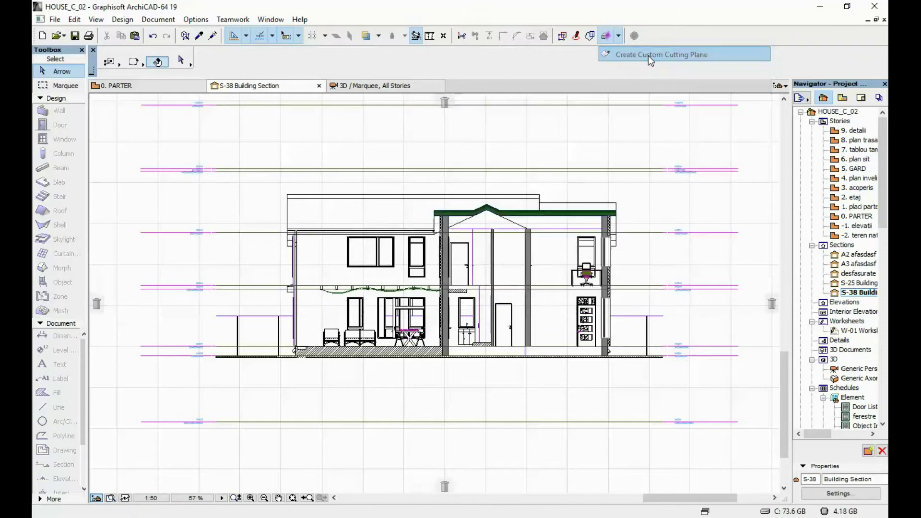
pyautogui.click(651, 302)
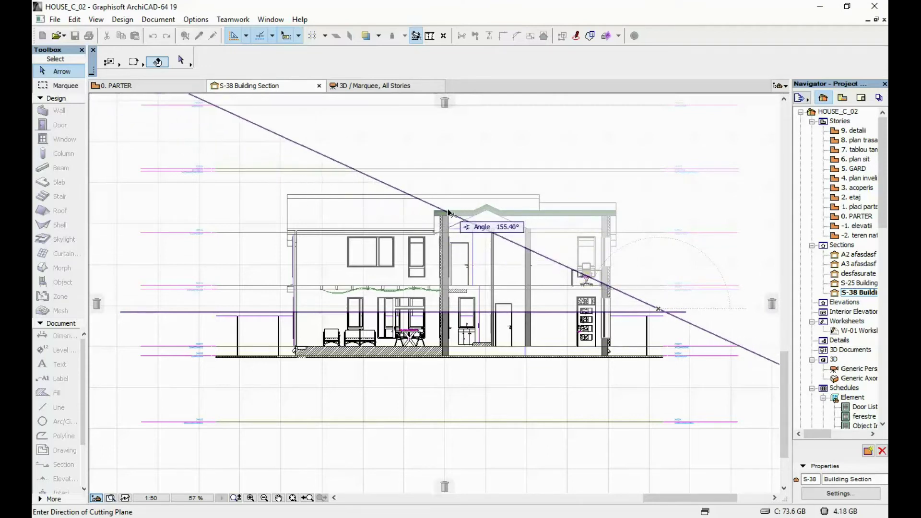
pyautogui.click(438, 226)
pyautogui.click(702, 327)
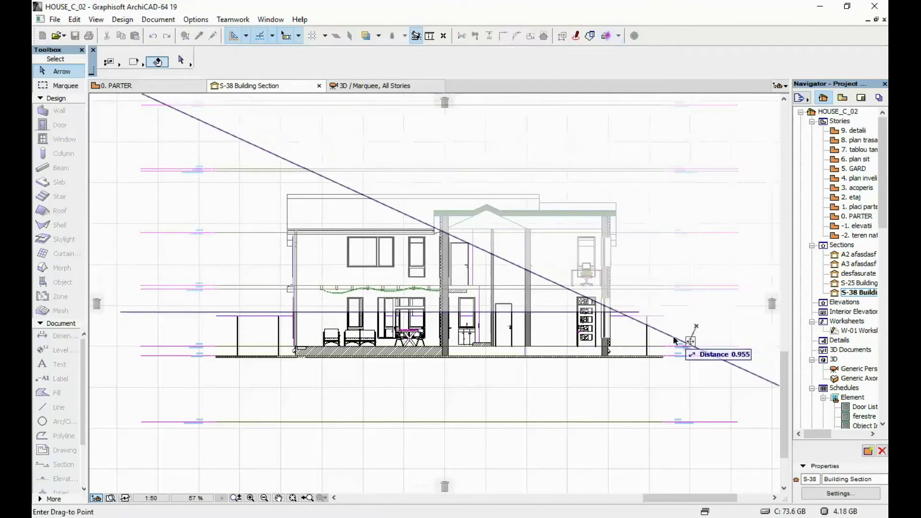
pyautogui.click(655, 362)
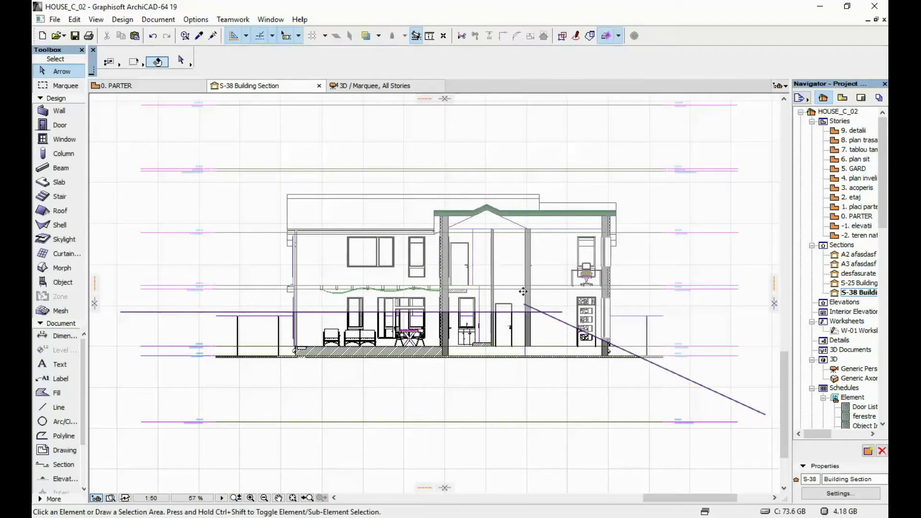
# Orbit and zoom in on the diagonally cut house and walled yard in 3D
pyautogui.press('F3')
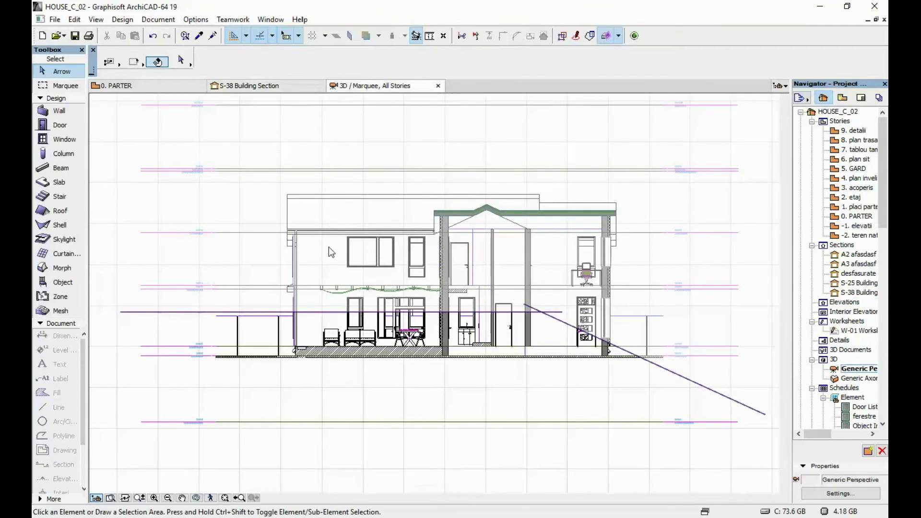
pyautogui.keyDown('shift'); pyautogui.moveTo(466, 403); pyautogui.dragTo(564, 428, button='middle'); pyautogui.keyUp('shift')
pyautogui.keyDown('shift'); pyautogui.moveTo(622, 376); pyautogui.dragTo(692, 339, button='middle'); pyautogui.keyUp('shift')
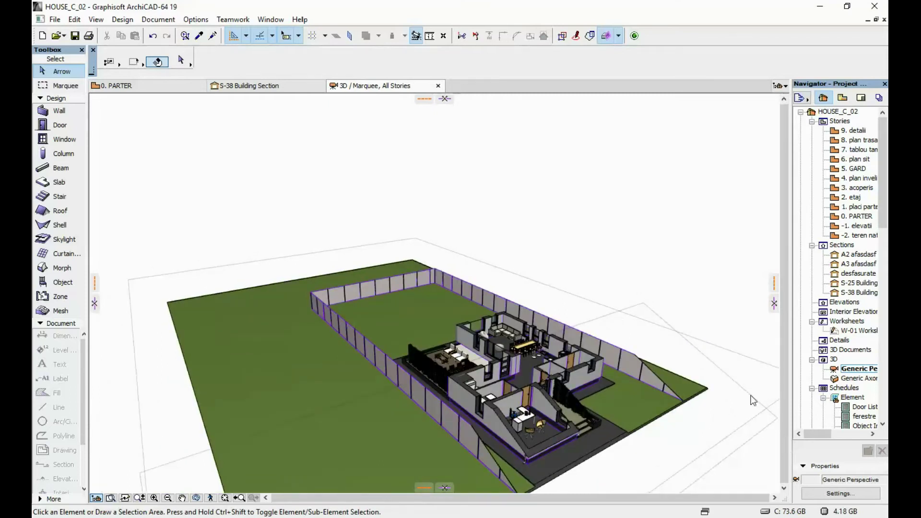
pyautogui.keyDown('shift'); pyautogui.moveTo(556, 394); pyautogui.dragTo(543, 343, button='middle'); pyautogui.keyUp('shift')
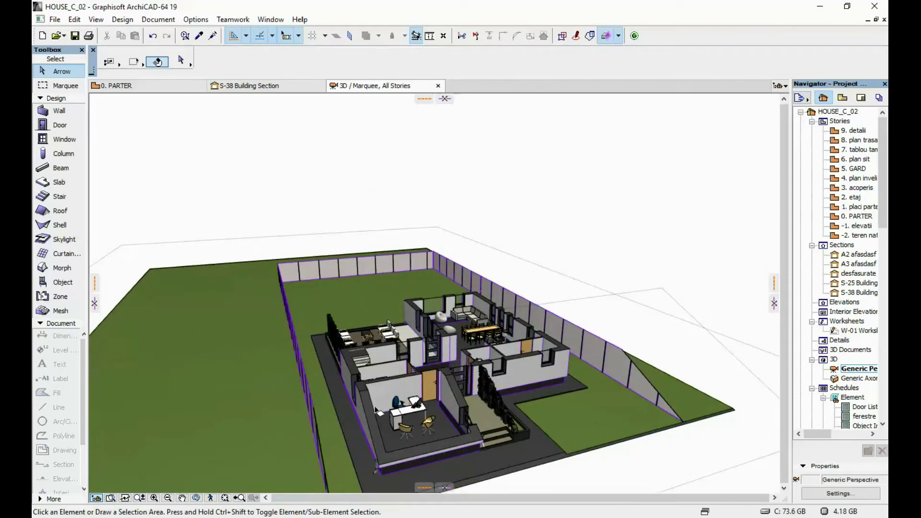
pyautogui.scroll(3, 376, 411)
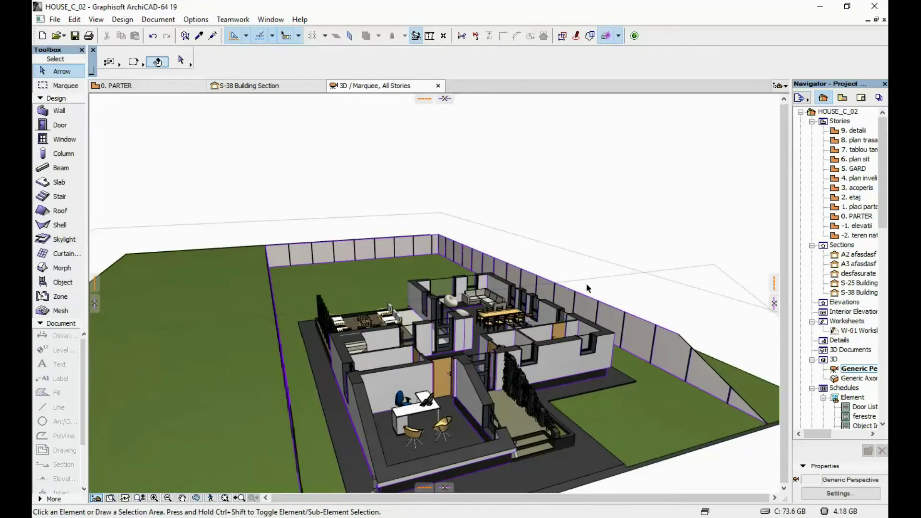
pyautogui.keyDown('shift'); pyautogui.moveTo(502, 230); pyautogui.dragTo(715, 258, button='middle'); pyautogui.keyUp('shift')
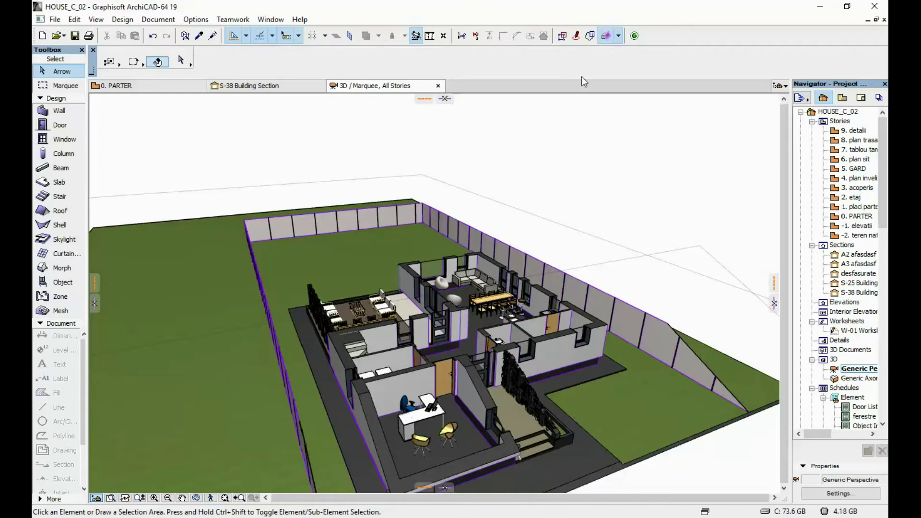
# Turn Show Cutting Planes off and back on from the Cutting Planes dropdown
pyautogui.click(619, 37)
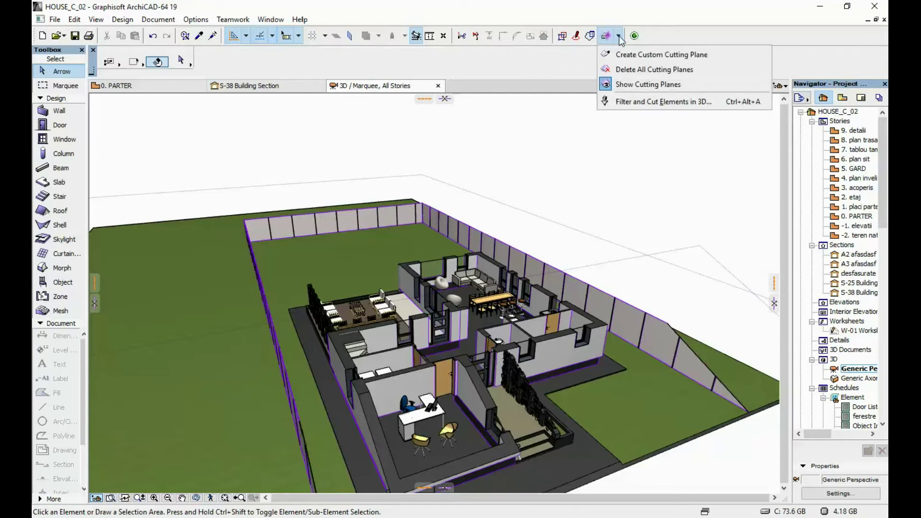
pyautogui.click(636, 85)
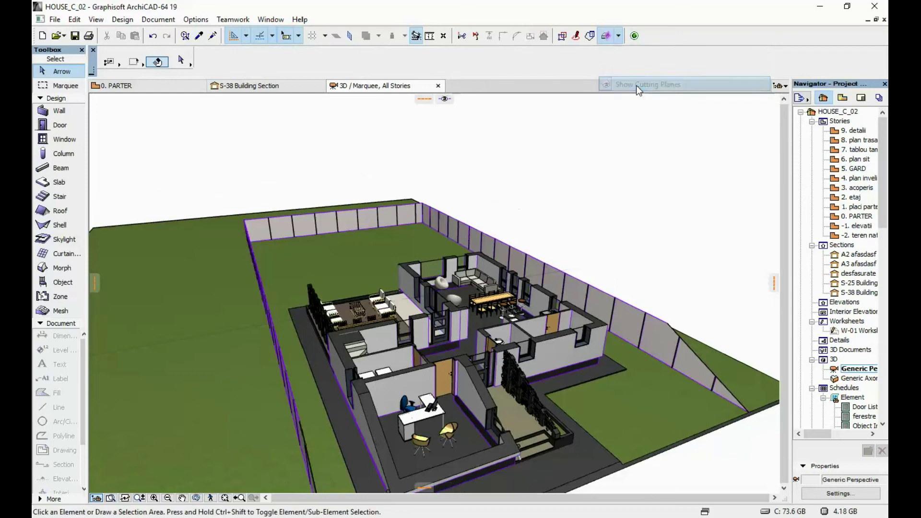
pyautogui.click(618, 38)
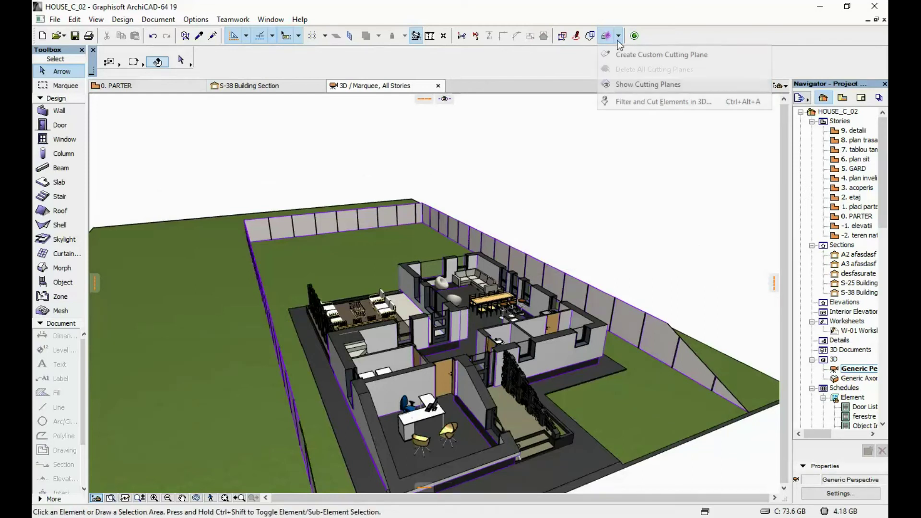
pyautogui.click(644, 85)
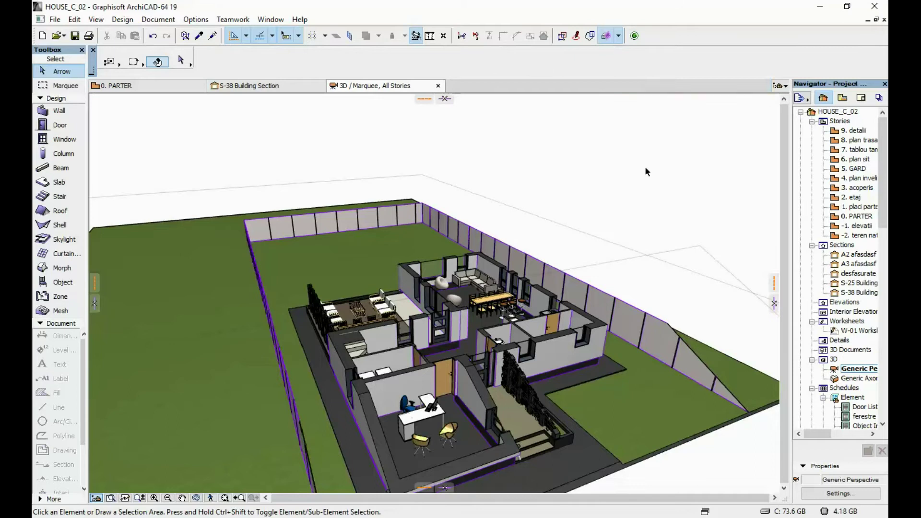
pyautogui.click(619, 36)
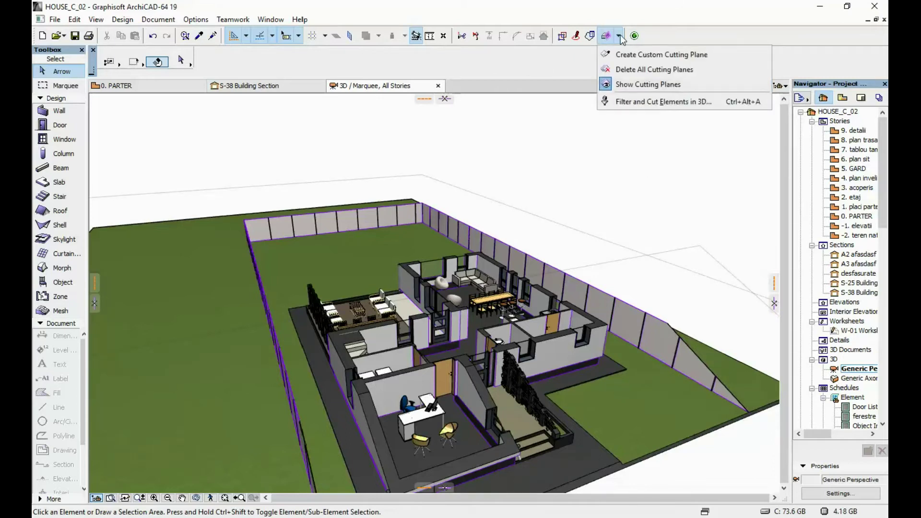
# Uncheck Object in Filter and Cut Elements in 3D, then orbit for a closer rotated look
pyautogui.click(656, 102)
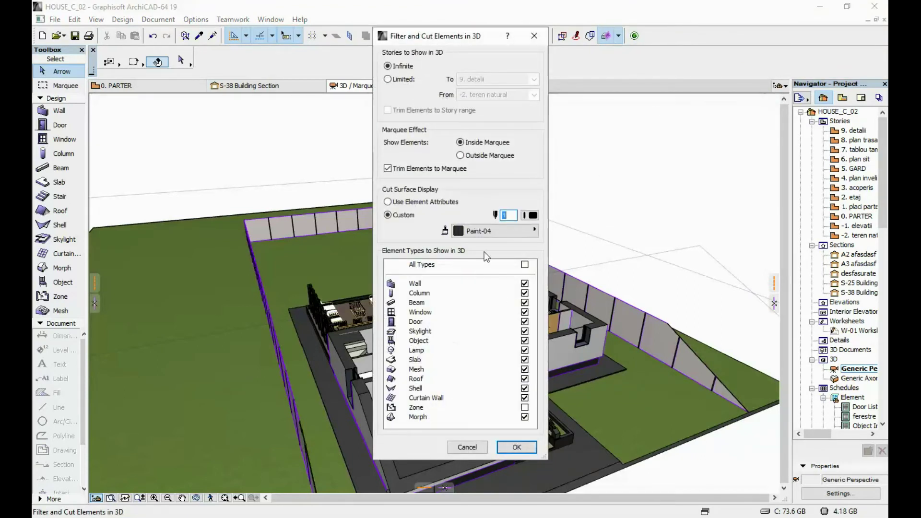
pyautogui.click(525, 341)
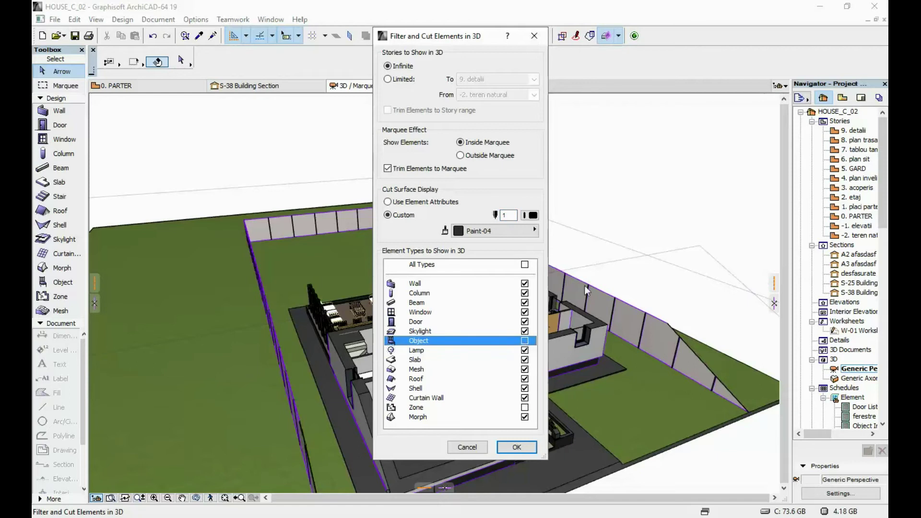
pyautogui.click(518, 447)
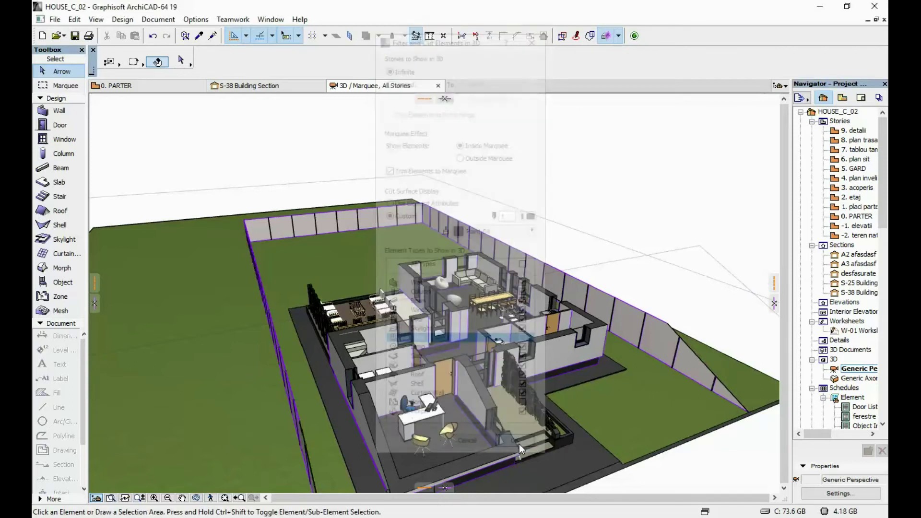
pyautogui.keyDown('shift'); pyautogui.moveTo(392, 310); pyautogui.dragTo(690, 217, button='middle'); pyautogui.keyUp('shift')
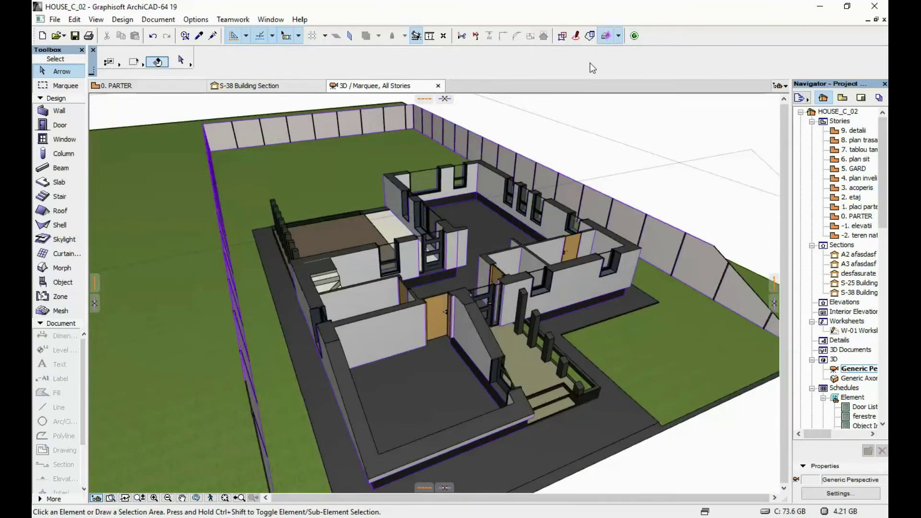
# In Filter and Cut Elements in 3D, apply the custom P 557 [Westag] surface to cut faces
pyautogui.click(619, 36)
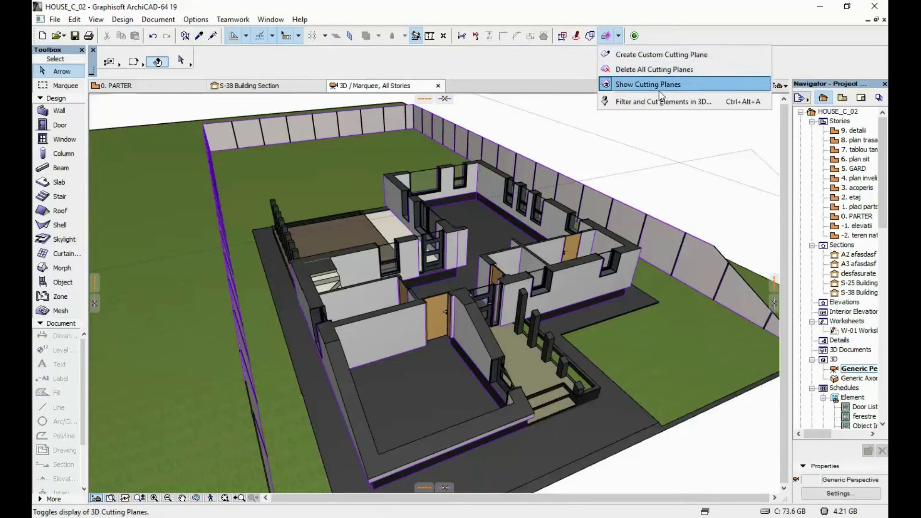
pyautogui.click(652, 102)
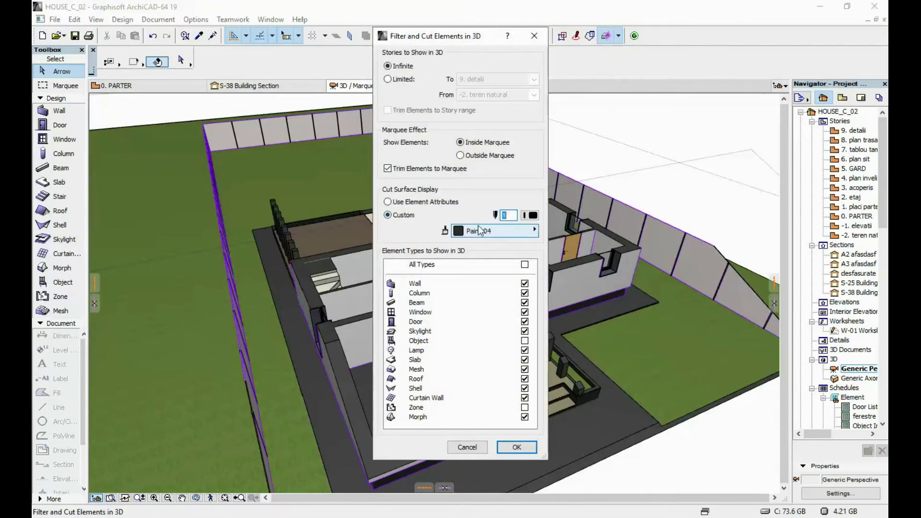
pyautogui.click(534, 218)
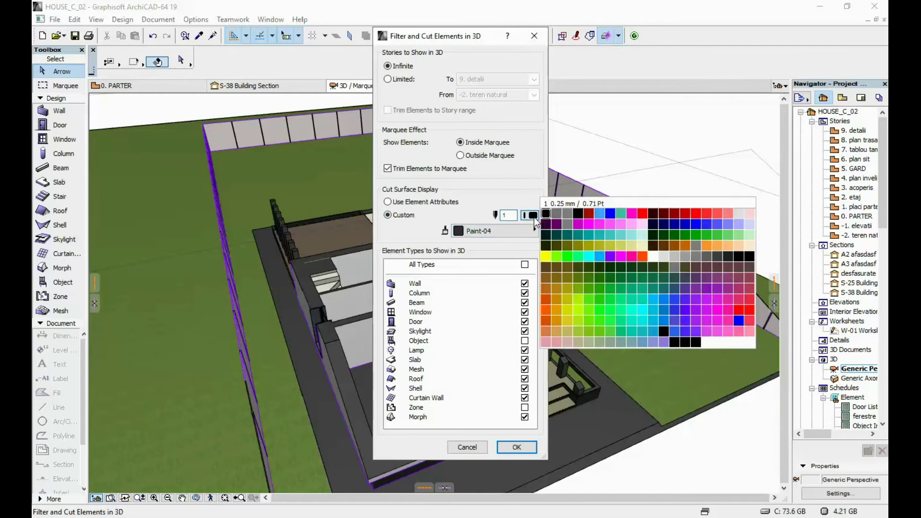
pyautogui.click(529, 222)
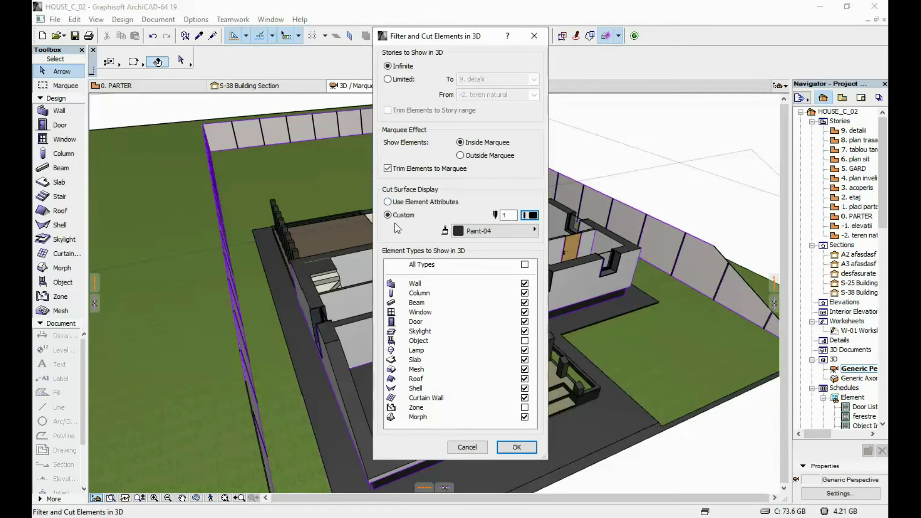
pyautogui.click(480, 232)
pyautogui.click(335, 281)
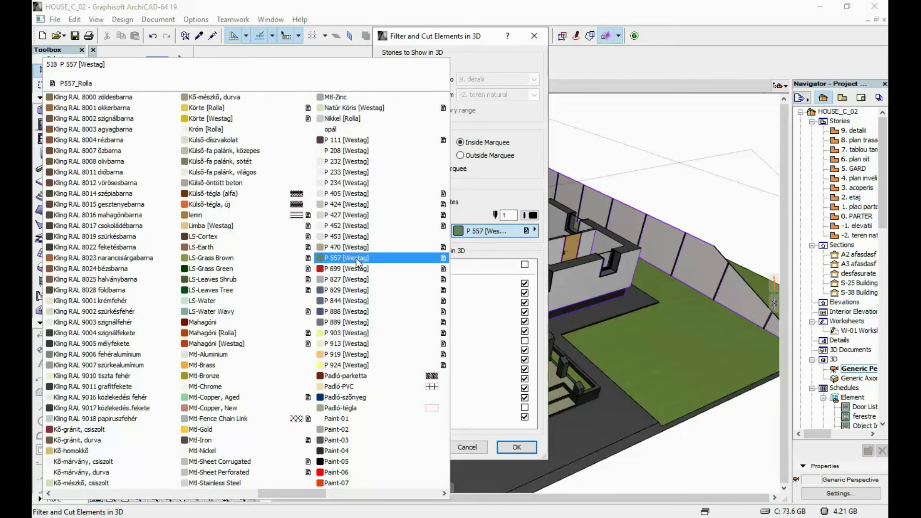
pyautogui.click(517, 447)
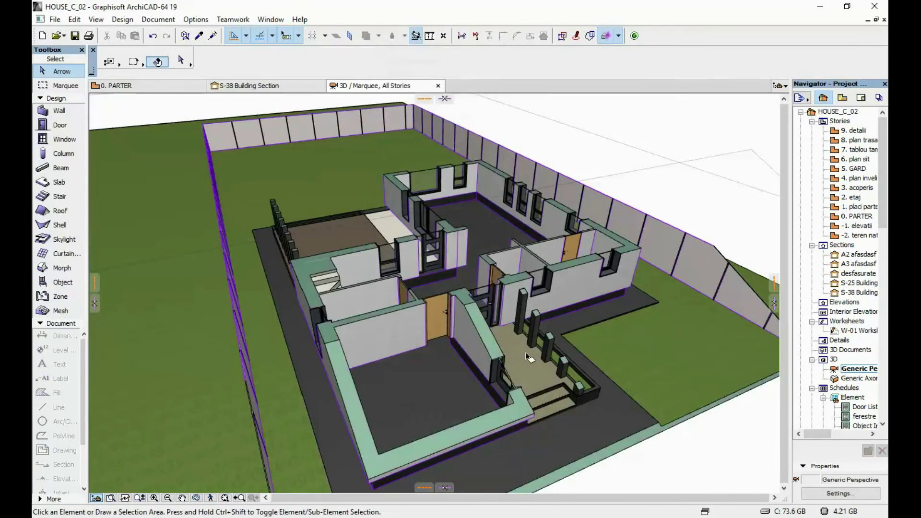
# Switch the cut faces back to Use Element Attributes and confirm
pyautogui.scroll(1, 601, 334)
pyautogui.click(616, 39)
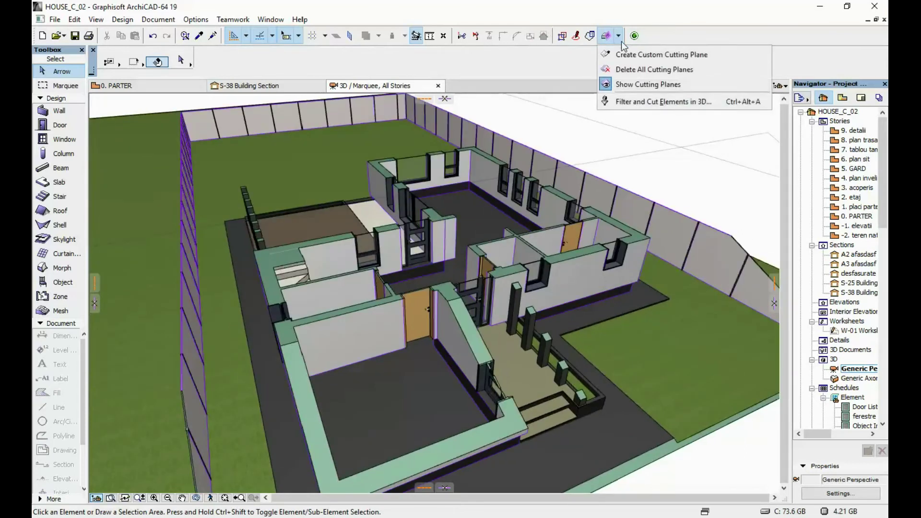
pyautogui.click(626, 102)
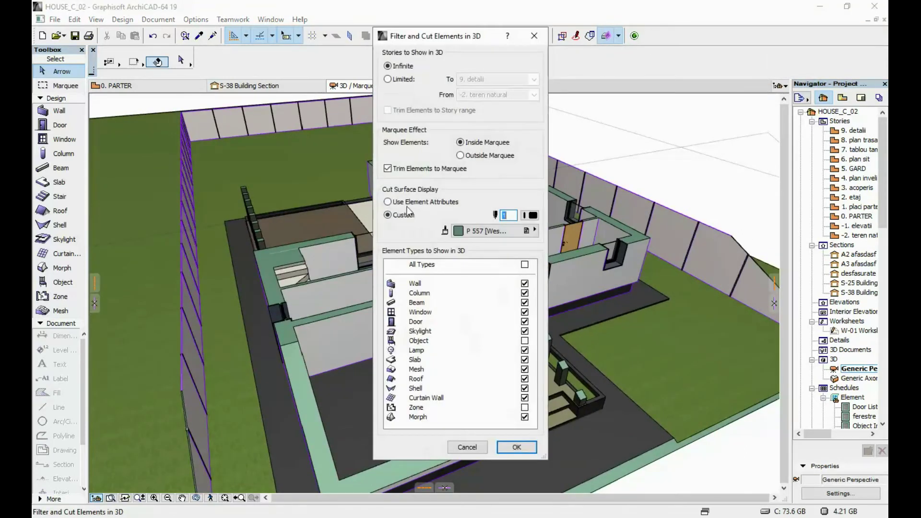
pyautogui.click(409, 203)
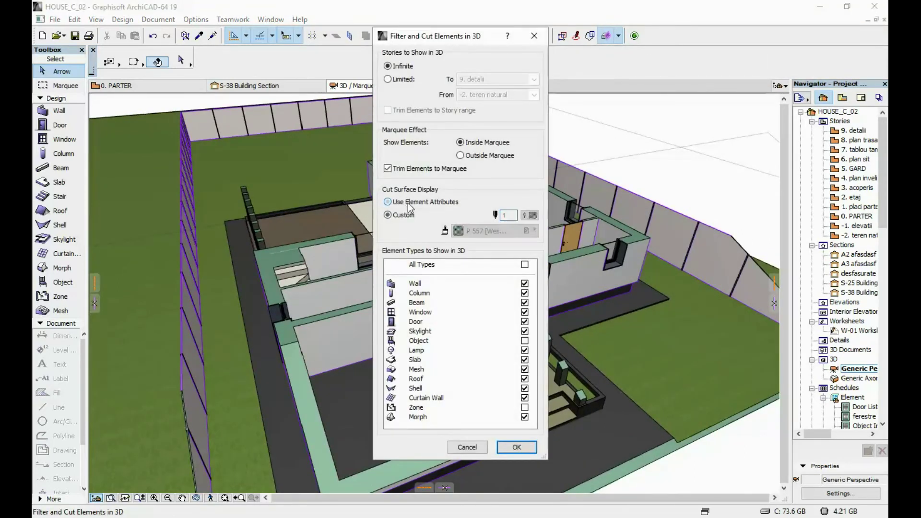
pyautogui.click(522, 450)
# Choose Delete All Cutting Planes, then orbit around the complete house
pyautogui.scroll(2, 368, 272)
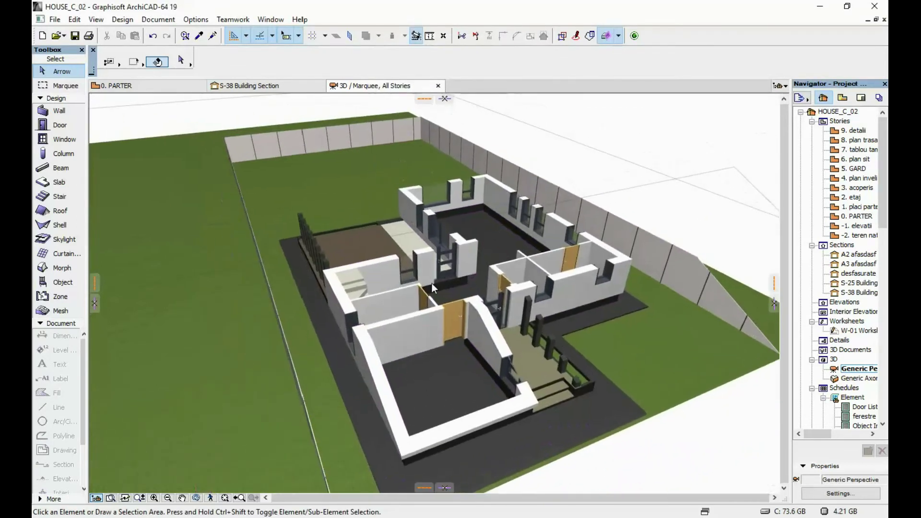
pyautogui.scroll(2, 530, 273)
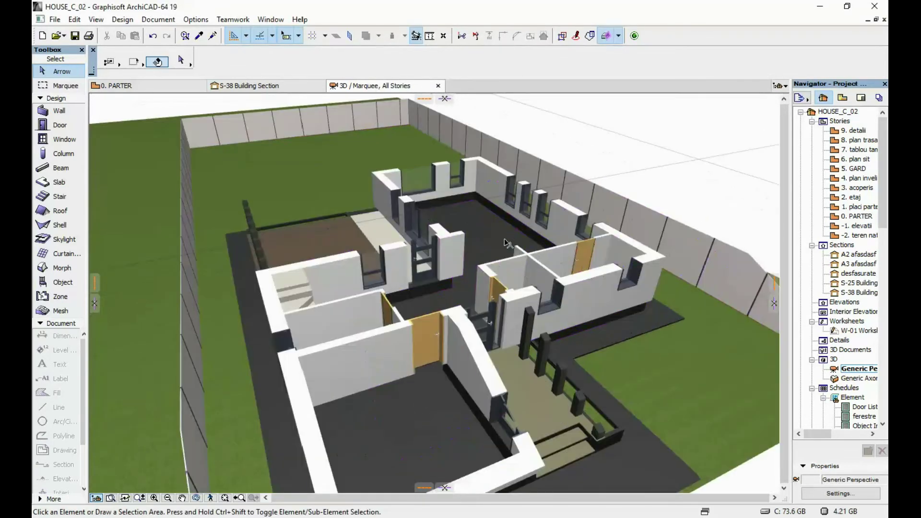
pyautogui.click(619, 36)
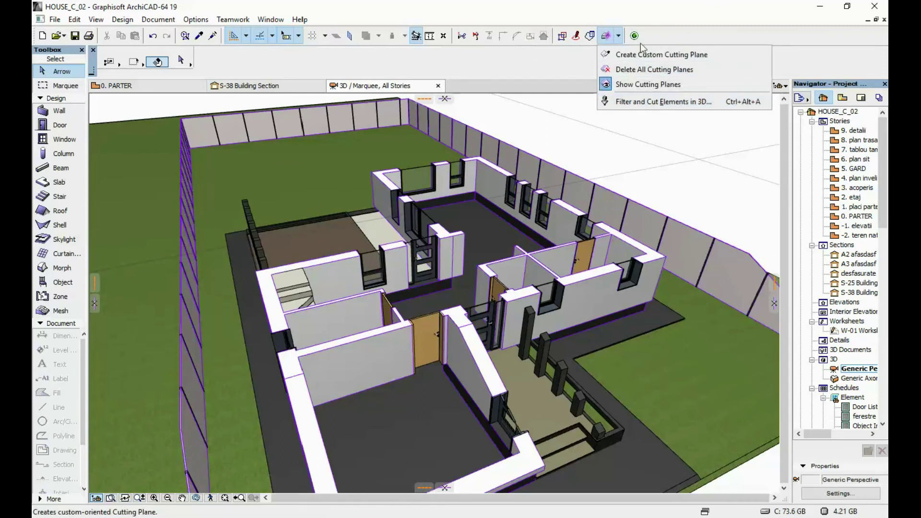
pyautogui.click(662, 36)
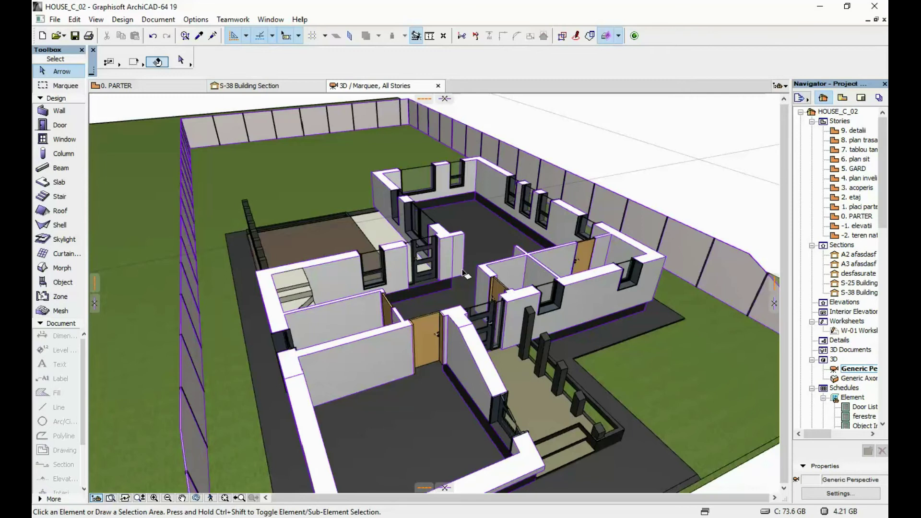
pyautogui.click(619, 36)
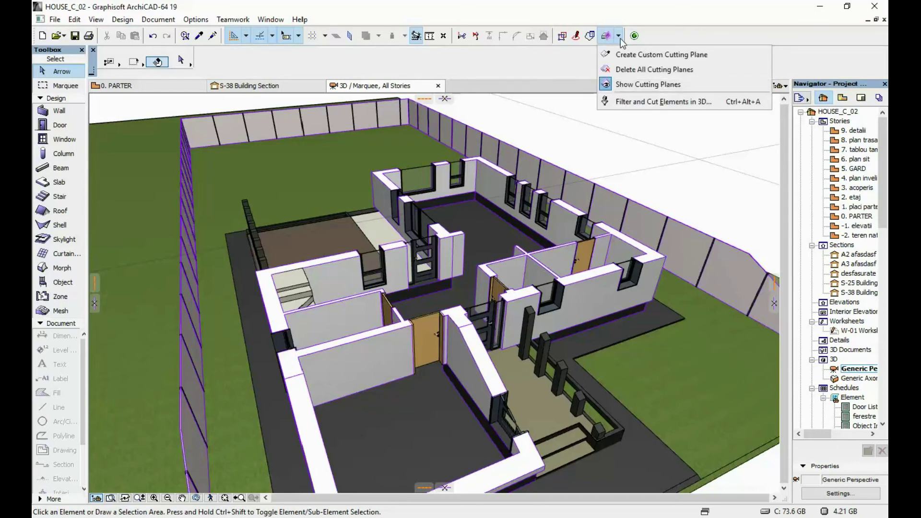
pyautogui.click(649, 68)
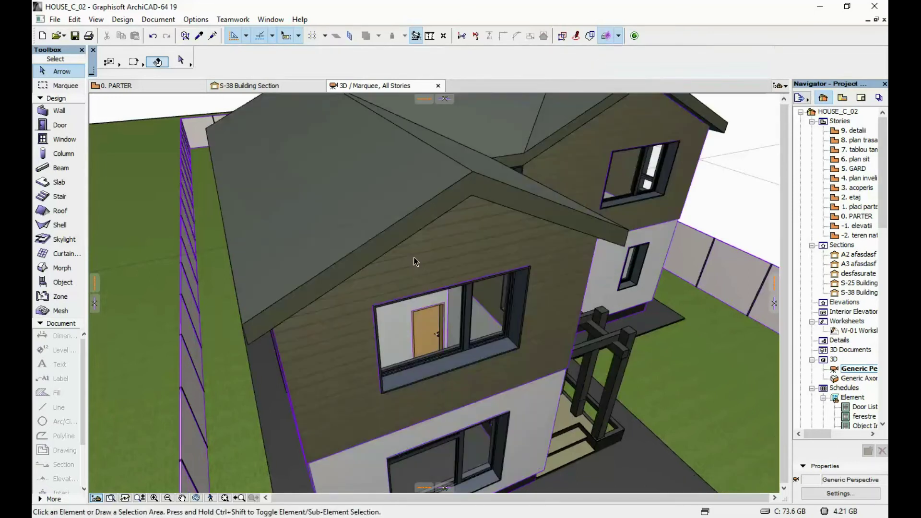
pyautogui.keyDown('shift'); pyautogui.moveTo(426, 269); pyautogui.dragTo(576, 252, button='middle'); pyautogui.keyUp('shift')
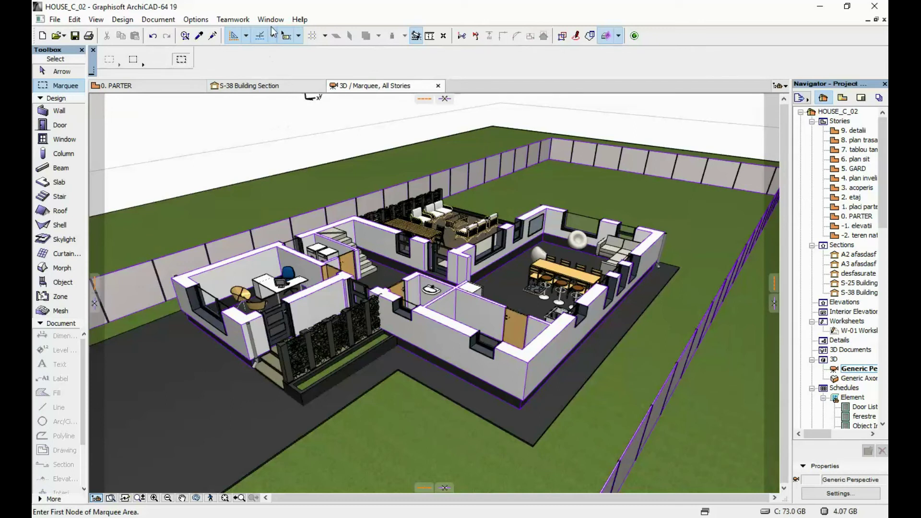
# Show the 3D Visualization toolbar and check PhotoRendering Settings' 1200 × 727 pixel size
pyautogui.click(272, 20)
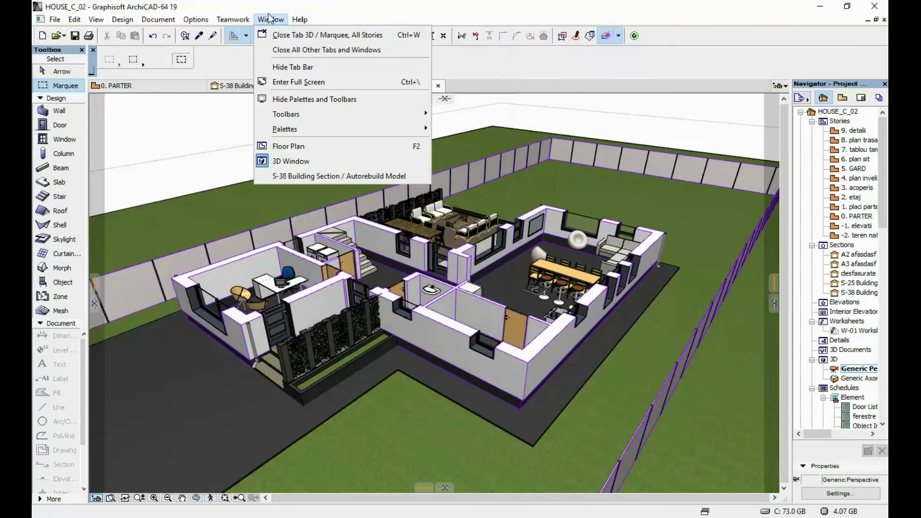
pyautogui.moveTo(286, 117)
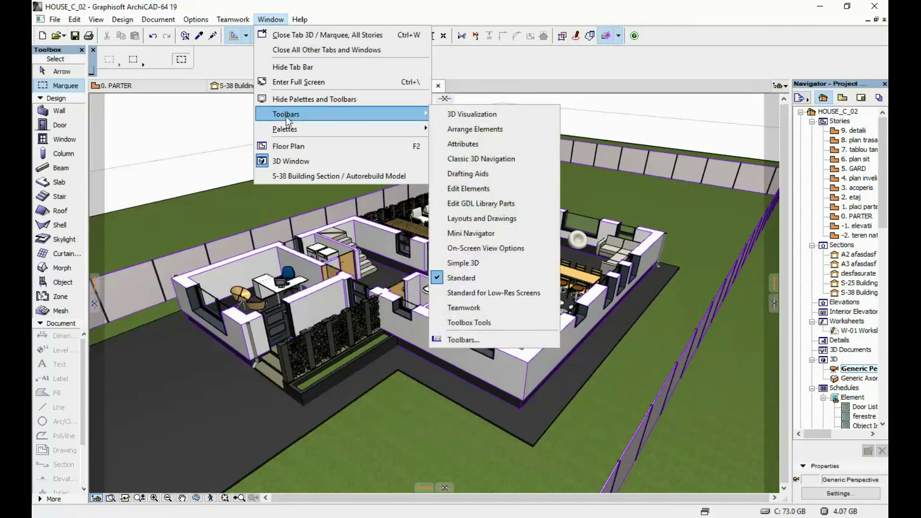
pyautogui.click(475, 116)
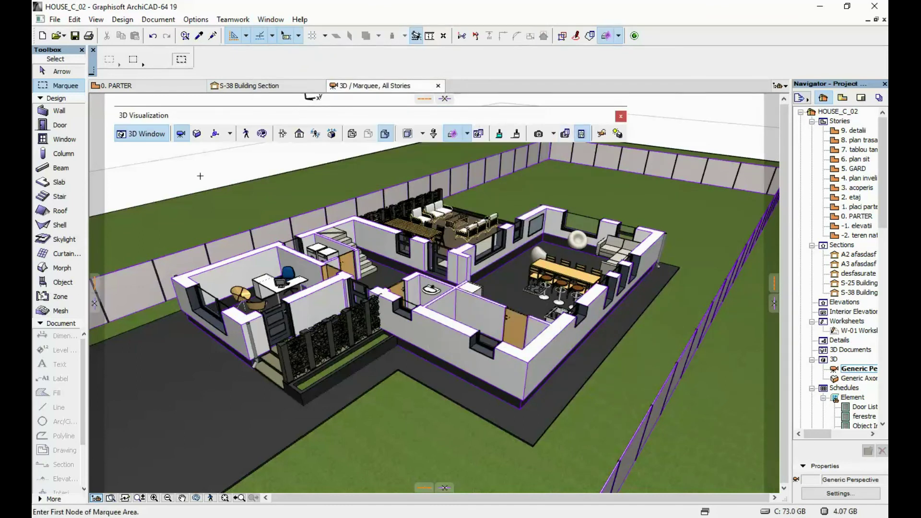
pyautogui.click(566, 135)
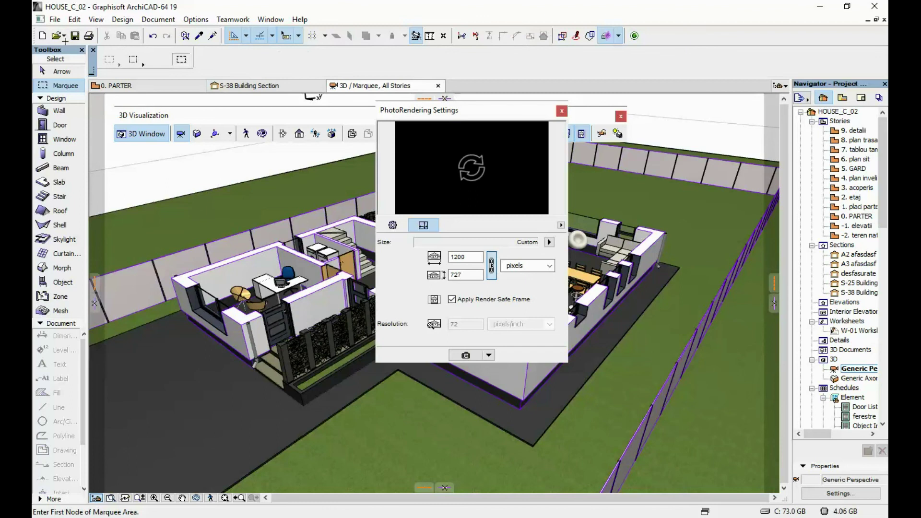
# Close PhotoRendering Settings and the 3D Visualization toolbar, then orbit to a top-down view
pyautogui.click(561, 111)
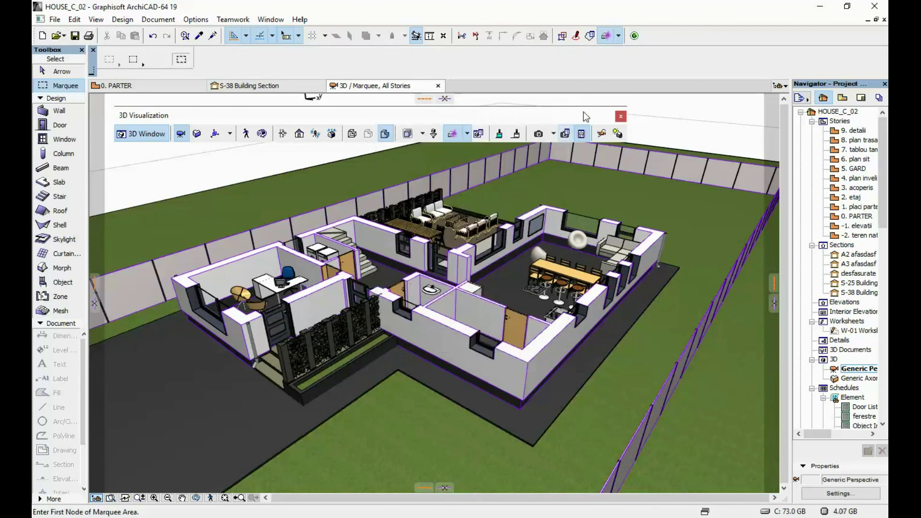
pyautogui.click(621, 116)
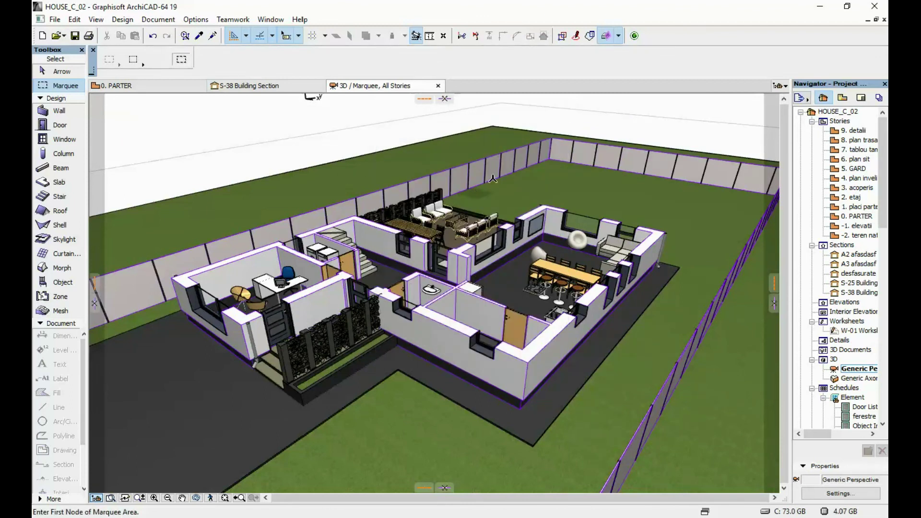
pyautogui.keyDown('shift'); pyautogui.moveTo(475, 193); pyautogui.dragTo(562, 205, button='middle'); pyautogui.keyUp('shift')
pyautogui.keyDown('shift'); pyautogui.moveTo(534, 248); pyautogui.dragTo(482, 240, button='middle'); pyautogui.keyUp('shift')
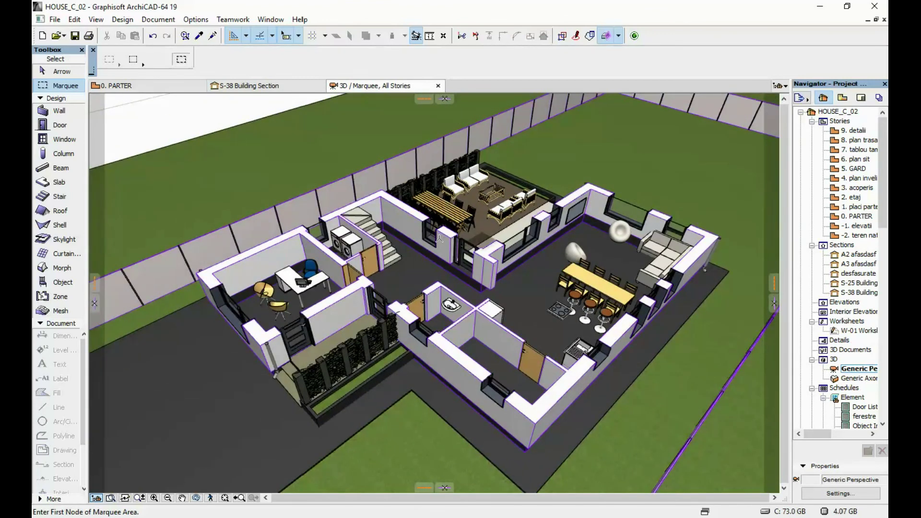